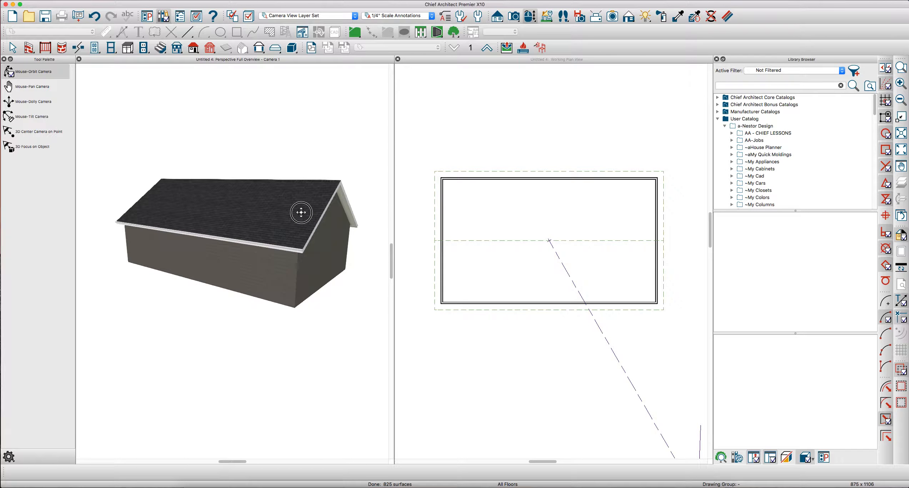
# Switch from the tiled camera and plan views to a full-size floor plan view of the house
pyautogui.press('space')
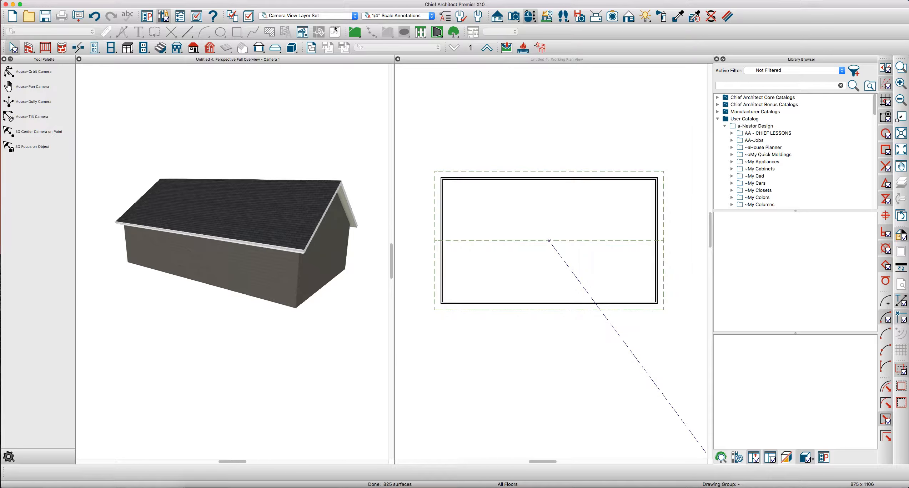
pyautogui.doubleClick(460, 59)
pyautogui.scroll(-2, 454, 168)
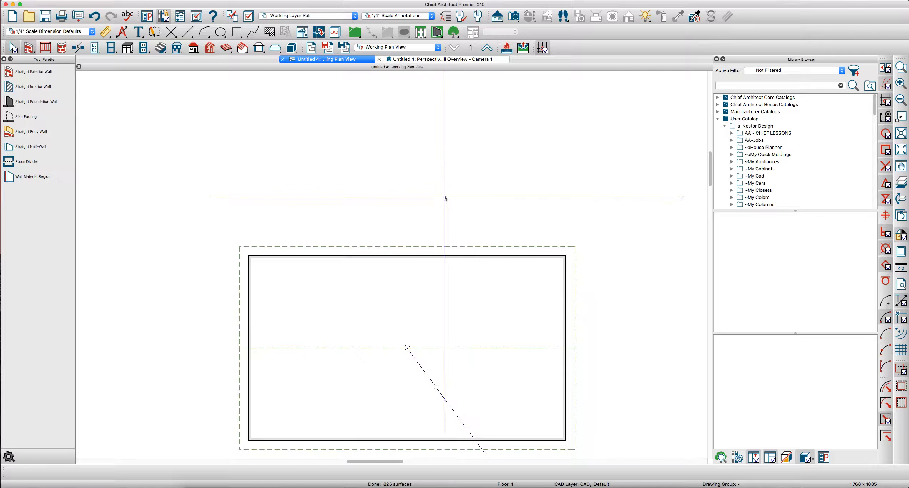
pyautogui.moveTo(335, 304); pyautogui.dragTo(354, 242, button='middle')
pyautogui.scroll(1, 348, 240)
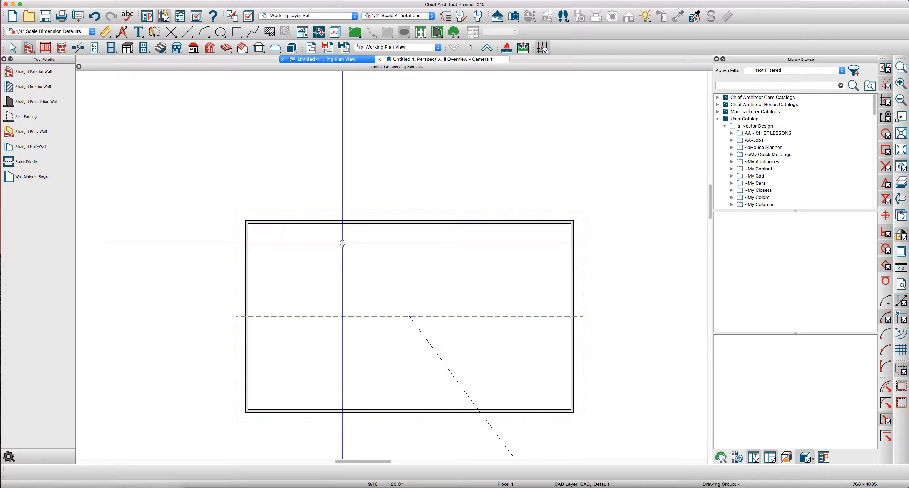
pyautogui.scroll(1, 445, 135)
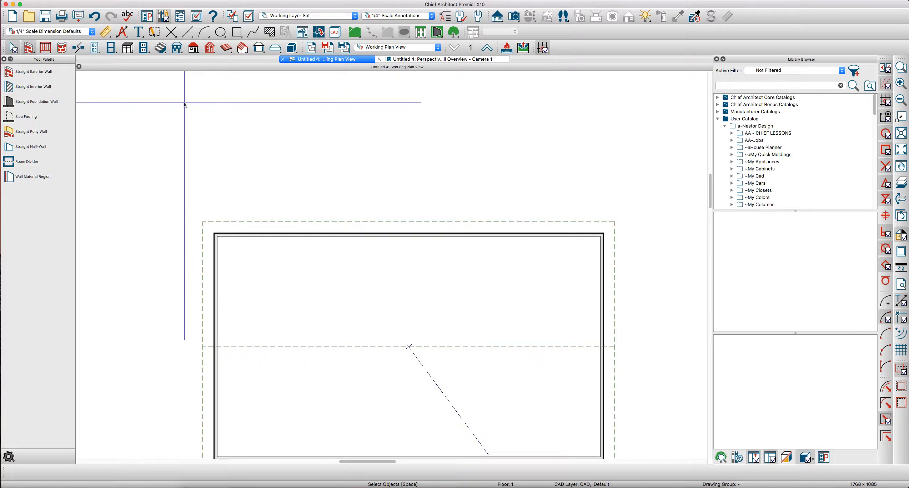
# In the Straight Railing defaults, set the rail style to Panels and Post to Beam, without a top rail or raised bottom
pyautogui.click(43, 51)
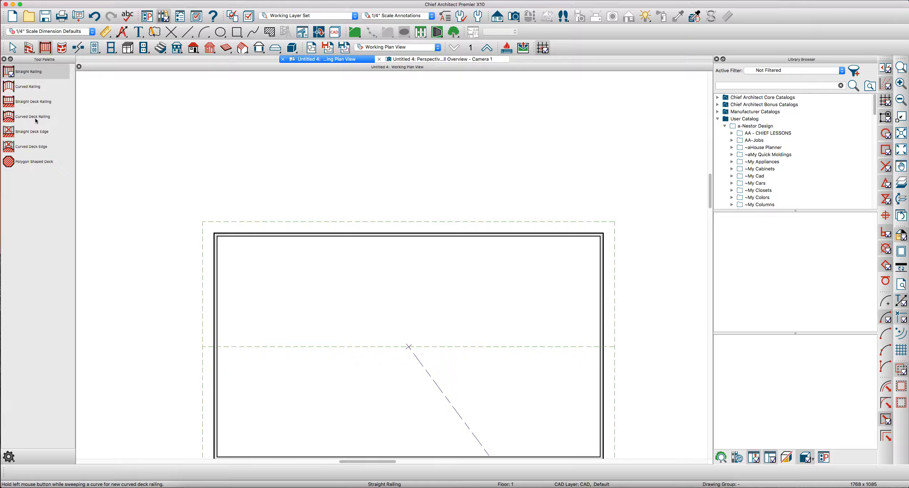
pyautogui.doubleClick(35, 77)
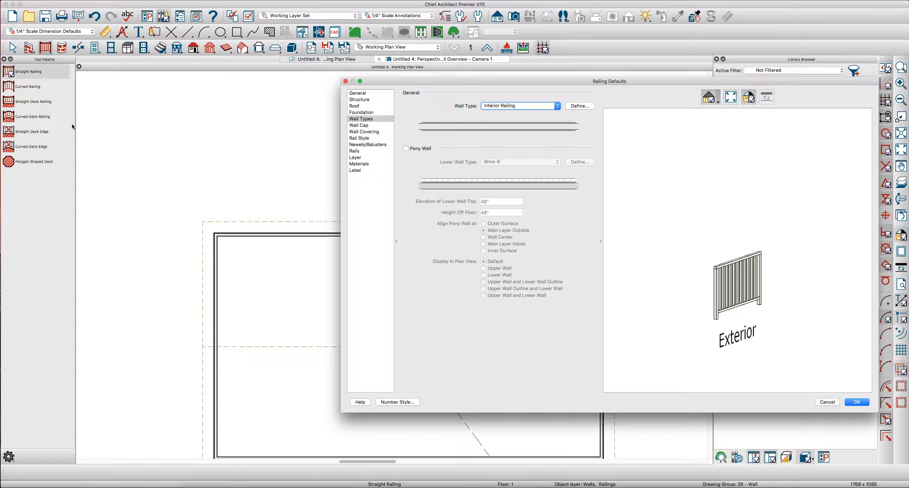
pyautogui.click(358, 139)
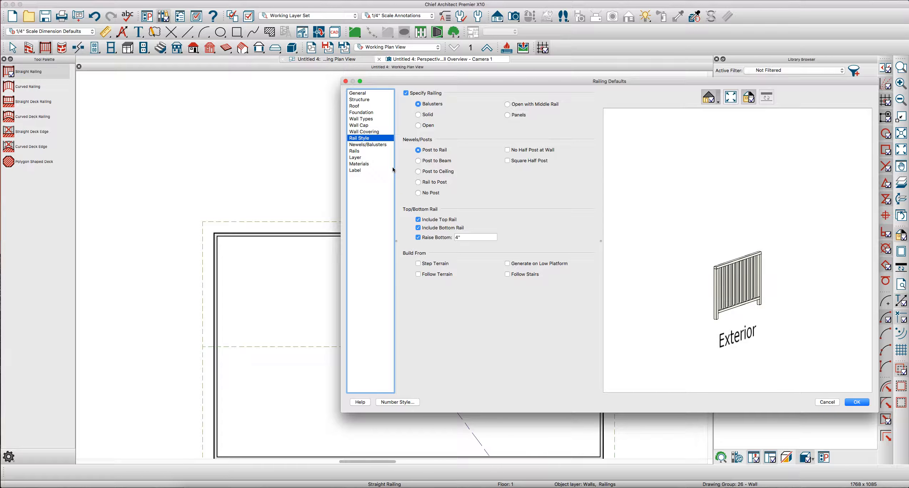
pyautogui.click(510, 114)
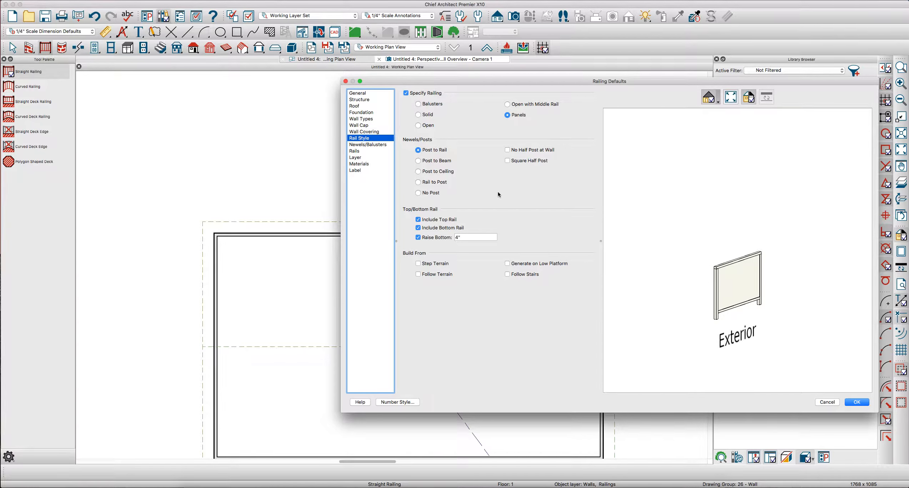
pyautogui.click(422, 160)
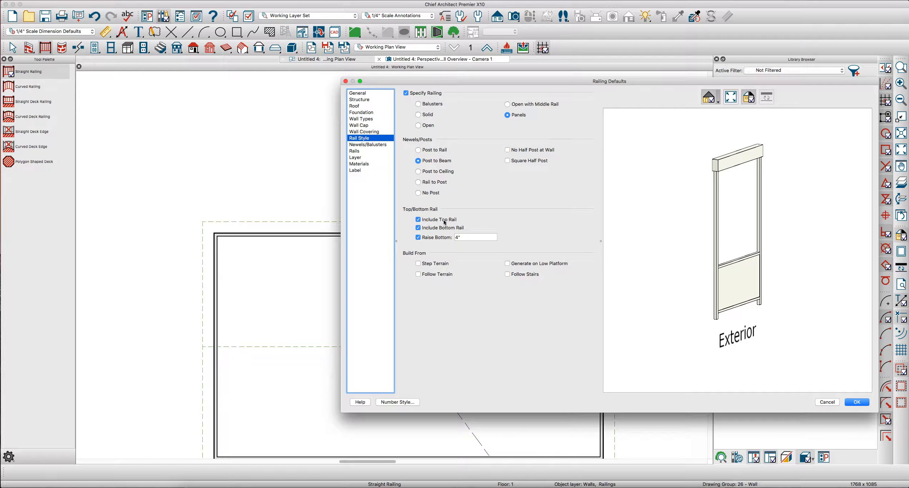
pyautogui.click(436, 219)
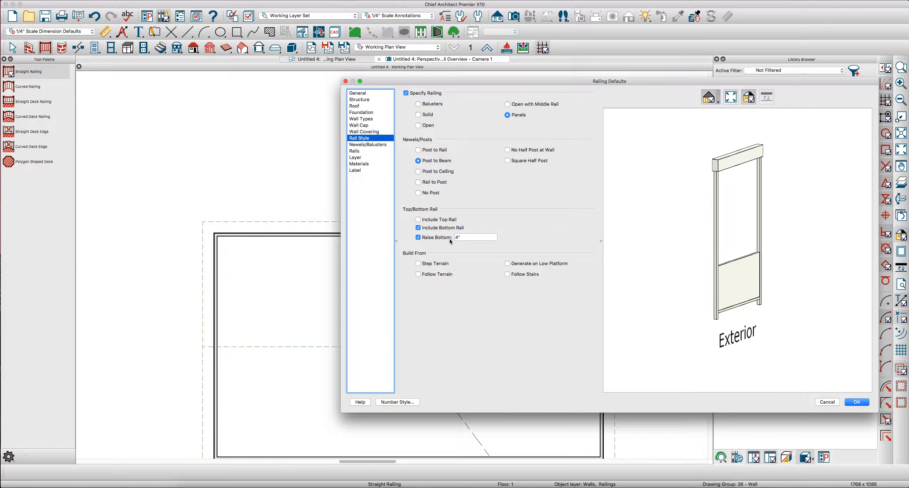
pyautogui.click(417, 237)
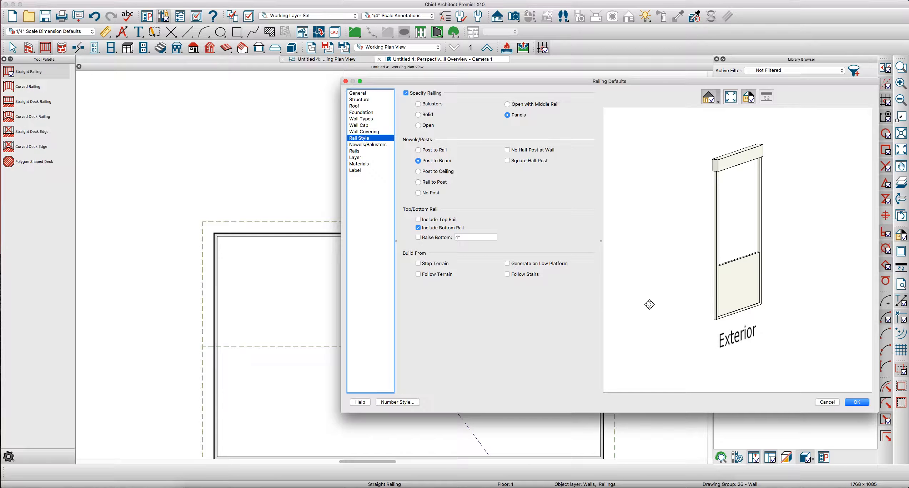
# Set the default newel post width to 4 inches in the railing defaults
pyautogui.click(368, 145)
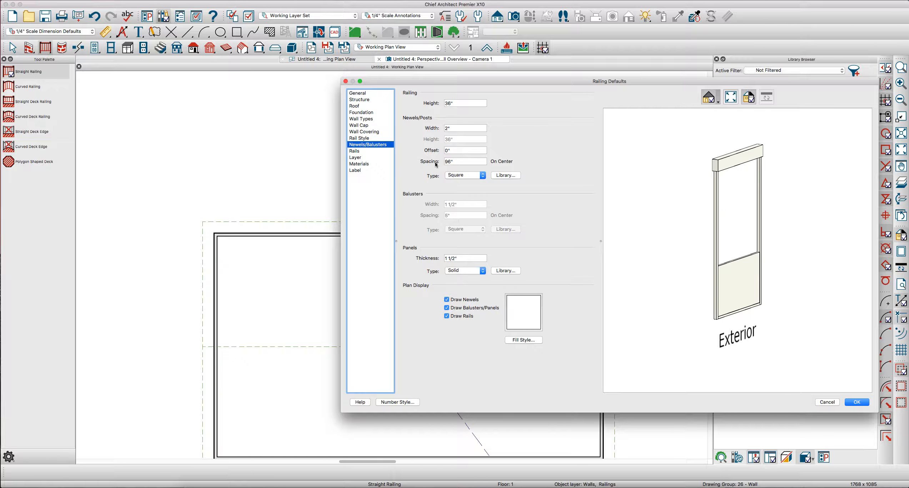
pyautogui.moveTo(477, 127); pyautogui.dragTo(395, 125)
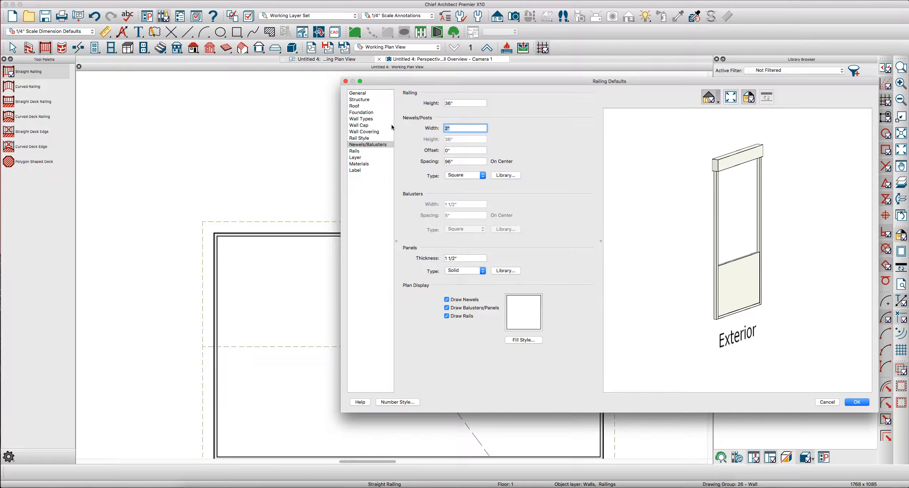
pyautogui.write('4')
pyautogui.press('Tab')
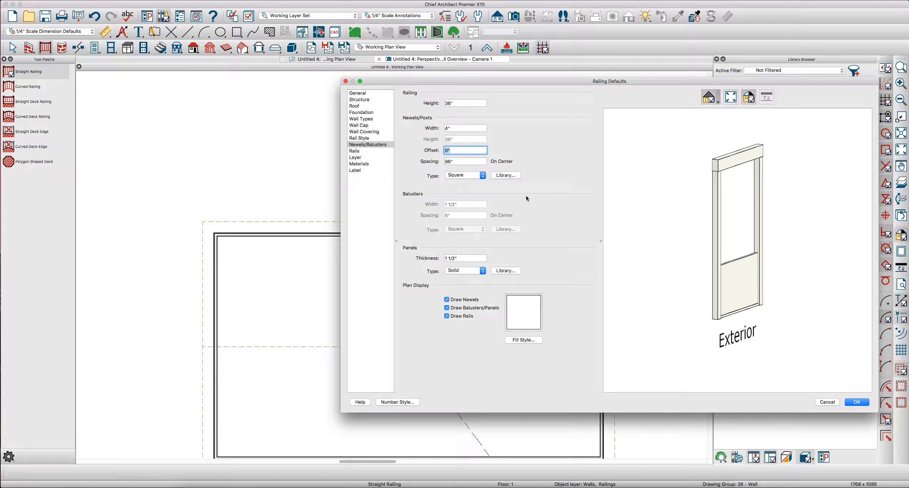
# Try a newel post spacing of 46 inches on center
pyautogui.press('Tab')
pyautogui.write('46')
pyautogui.press('Tab')
# Set the newel post spacing to 44 inches on center and check it in the railing preview
pyautogui.hotkey('shift', 'Tab')
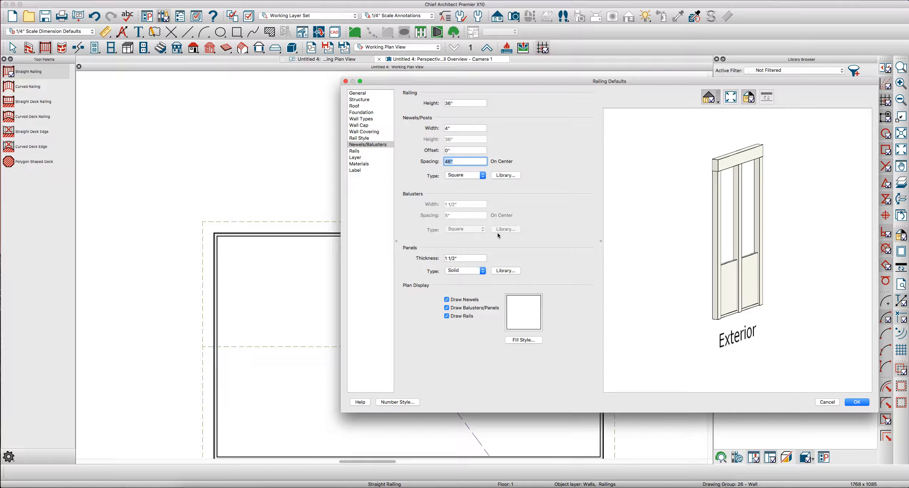
pyautogui.write('44')
pyautogui.press('Tab')
pyautogui.moveTo(760, 234); pyautogui.dragTo(698, 236)
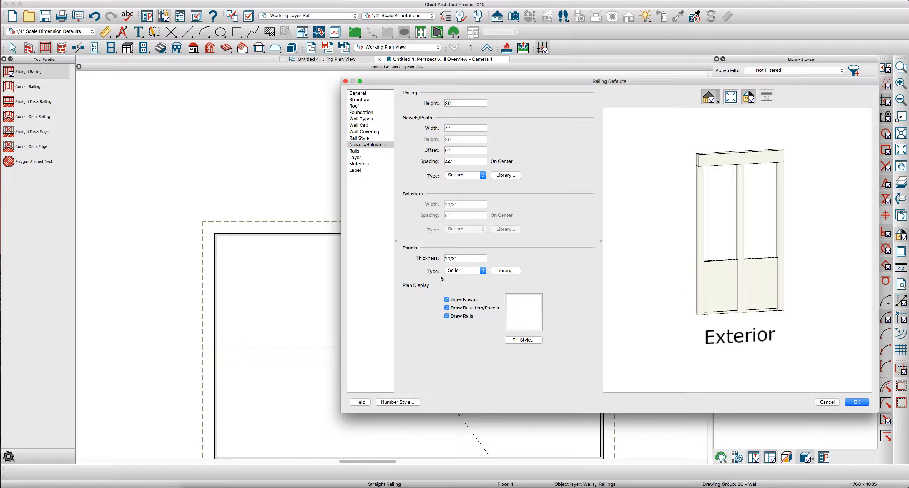
# Choose "Screen Panel - Basic w/mid rail" from the user catalog's ~My Screen Porch Simple screen panels as the railing panel type
pyautogui.click(510, 270)
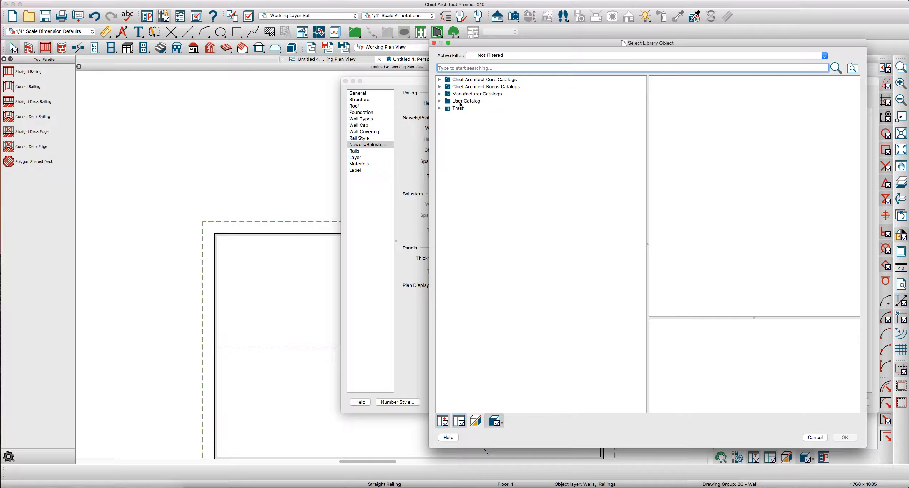
pyautogui.click(440, 101)
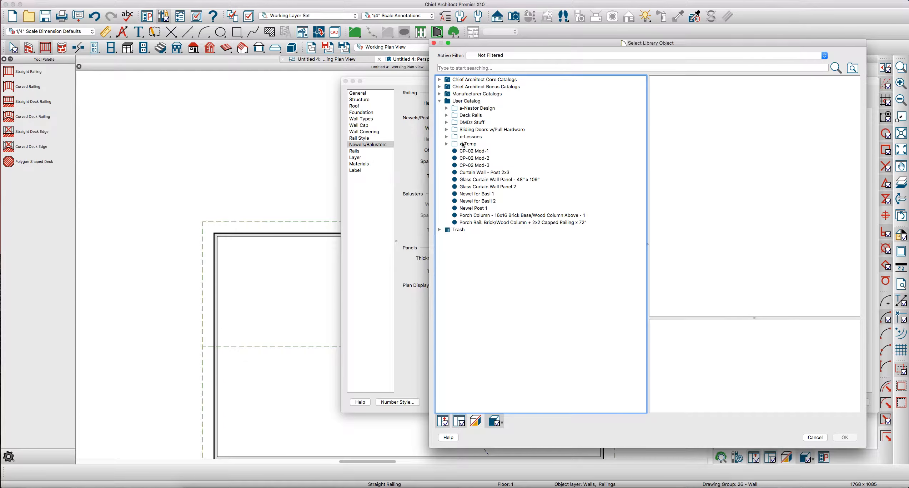
pyautogui.click(446, 107)
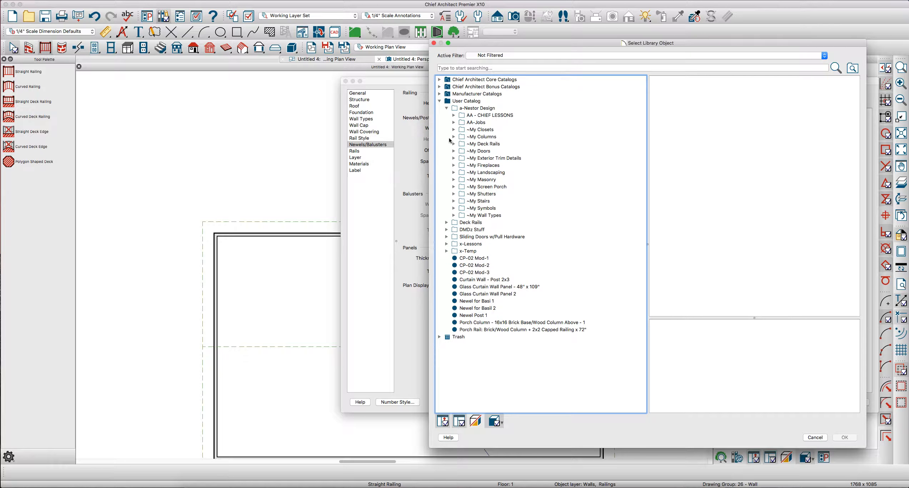
pyautogui.click(454, 186)
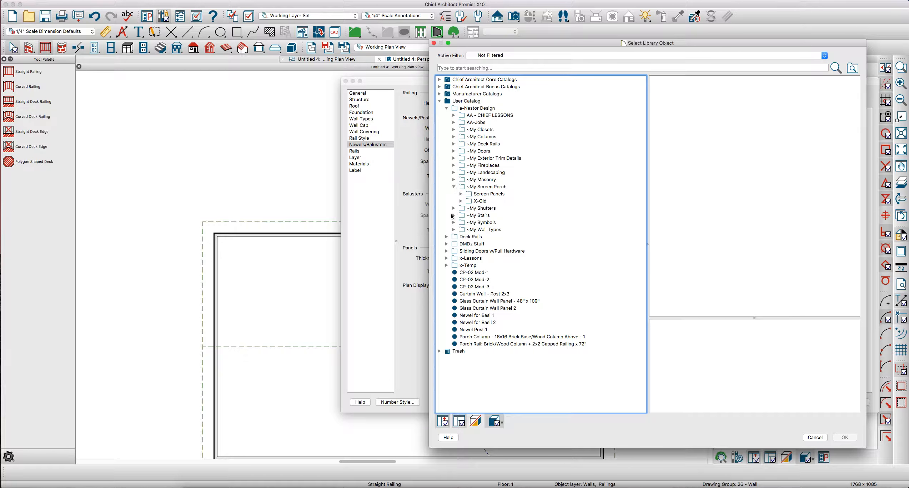
pyautogui.click(460, 193)
pyautogui.click(467, 201)
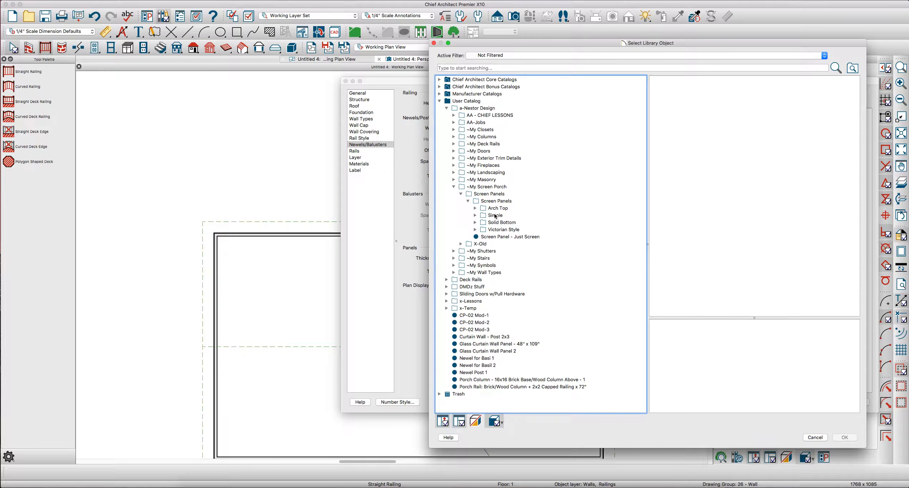
pyautogui.click(475, 216)
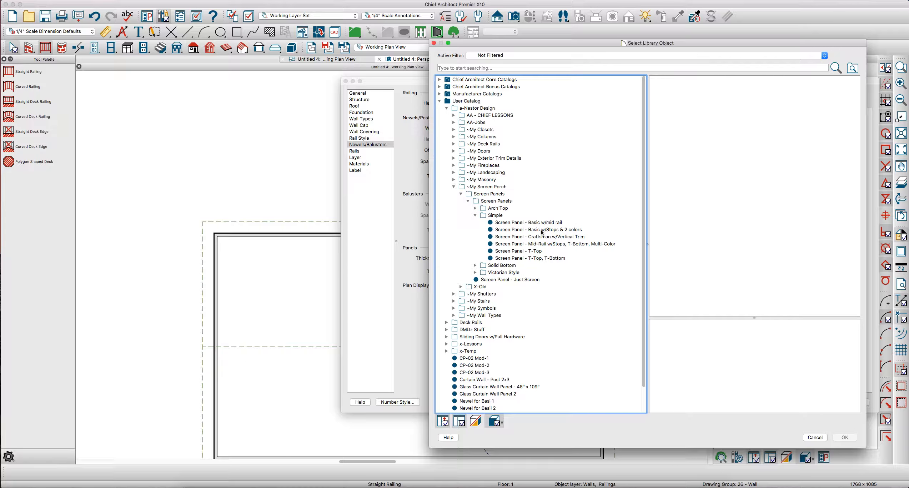
pyautogui.click(528, 222)
pyautogui.click(843, 437)
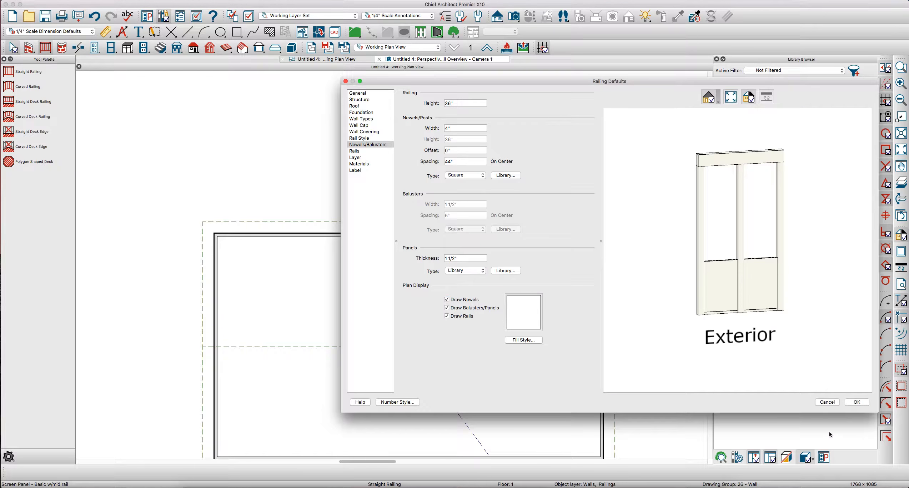
pyautogui.moveTo(752, 275); pyautogui.dragTo(742, 278)
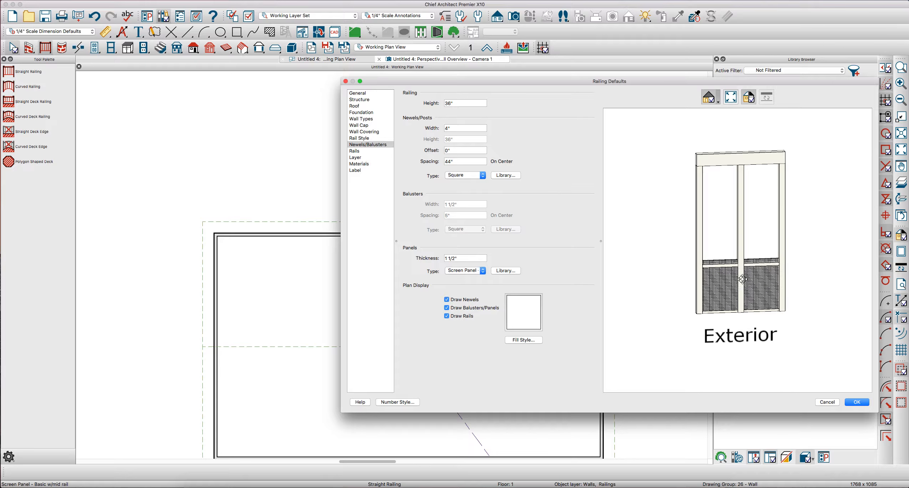
pyautogui.scroll(4, 742, 278)
pyautogui.moveTo(750, 252); pyautogui.dragTo(748, 288, button='middle')
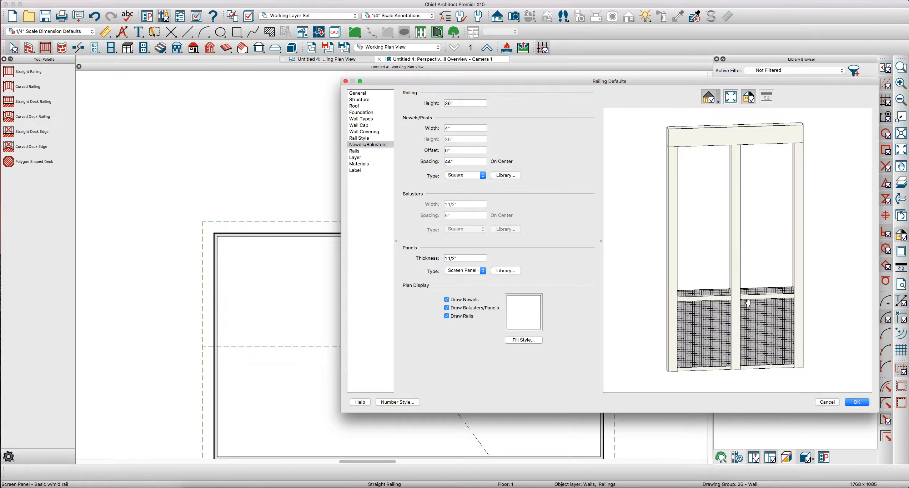
# Set the railing's beam profile to 12 inches high and 4 inches wide
pyautogui.click(361, 151)
pyautogui.click(471, 106)
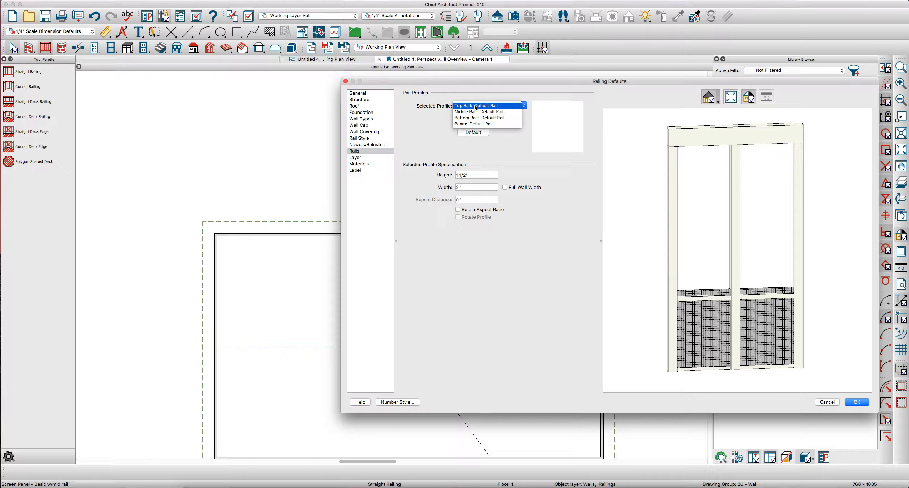
pyautogui.click(473, 123)
pyautogui.click(478, 174)
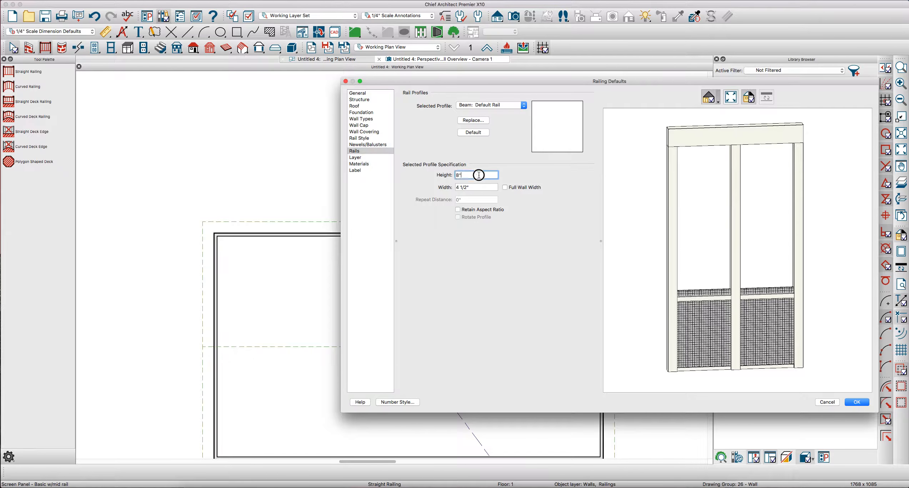
pyautogui.press('BackSpace')
pyautogui.press('BackSpace')
pyautogui.write('1')
pyautogui.press('Tab')
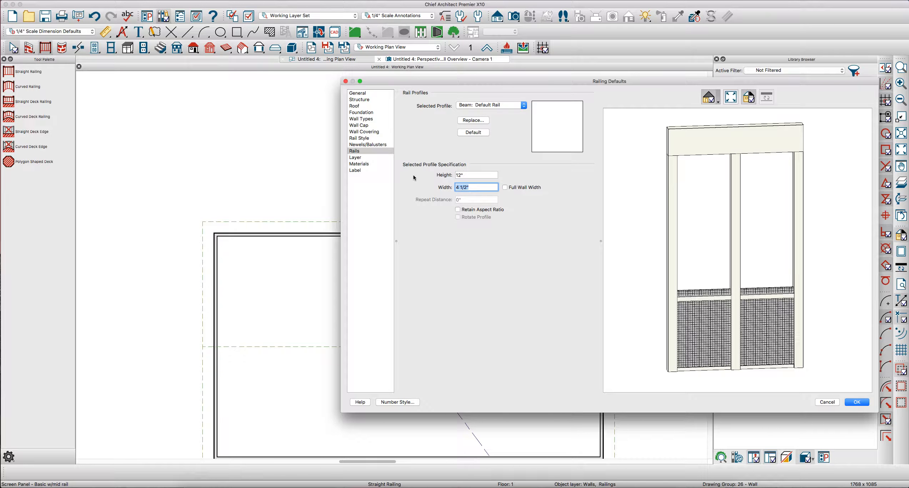
pyautogui.write('4')
pyautogui.press('Tab')
pyautogui.moveTo(674, 224)
pyautogui.mouseDown()
pyautogui.moveTo(737, 229)
pyautogui.moveTo(671, 228)
pyautogui.mouseUp()
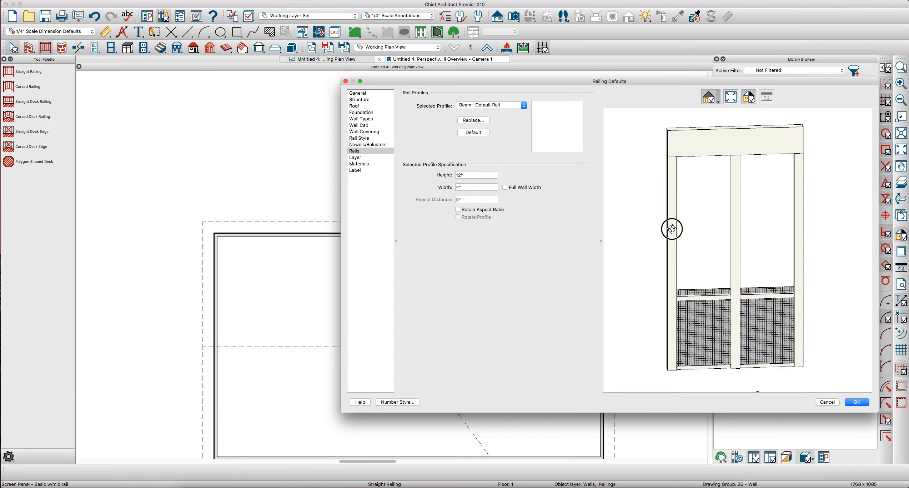
# Try a beam profile 10 inches high and 3.5 inches wide and inspect it in the preview
pyautogui.click(474, 175)
pyautogui.write('10')
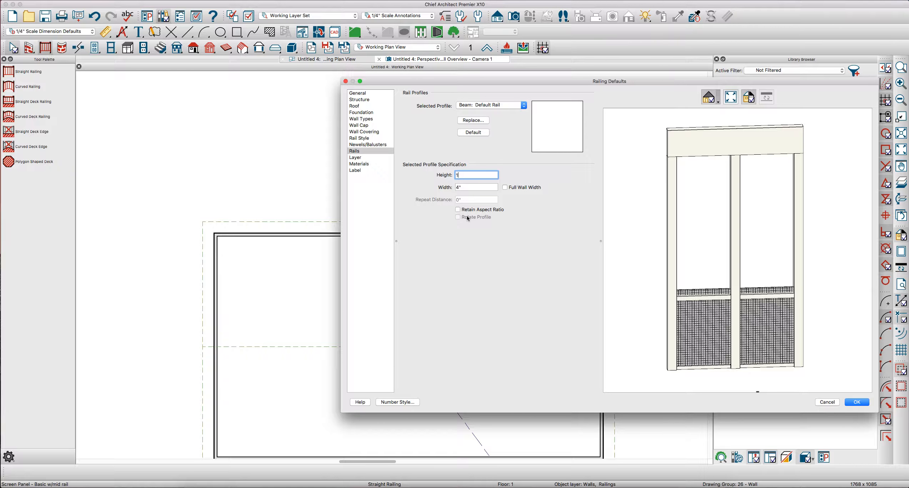
pyautogui.press('Tab')
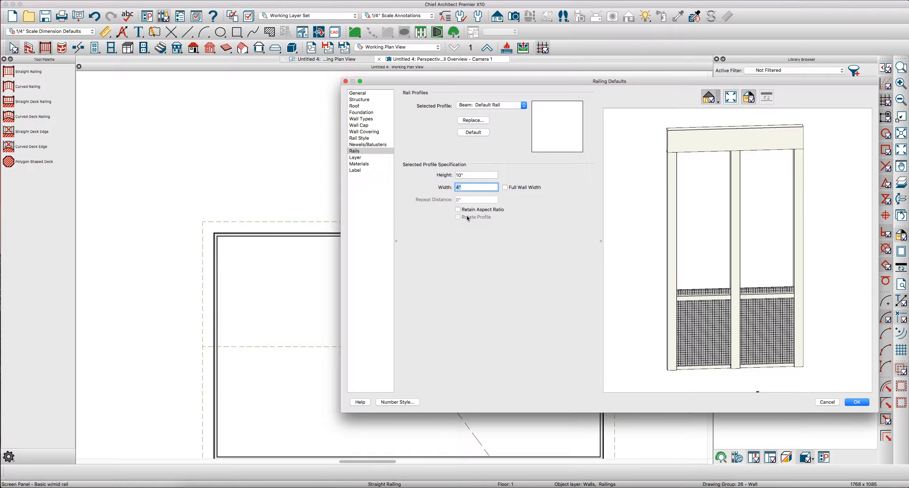
pyautogui.write('3.5')
pyautogui.press('Tab')
pyautogui.moveTo(682, 230); pyautogui.dragTo(724, 219)
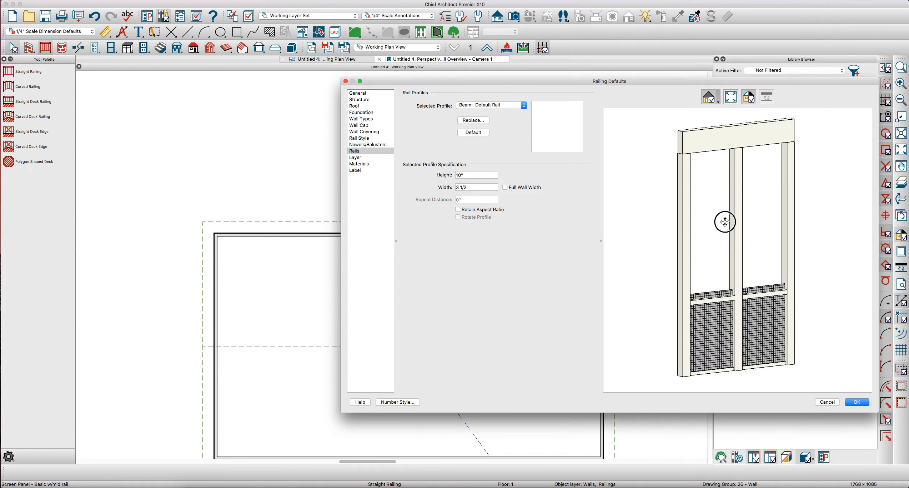
# Return the beam profile to a 12-inch height and 4-inch width, and check the preview
pyautogui.doubleClick(489, 176)
pyautogui.write('12')
pyautogui.press('Tab')
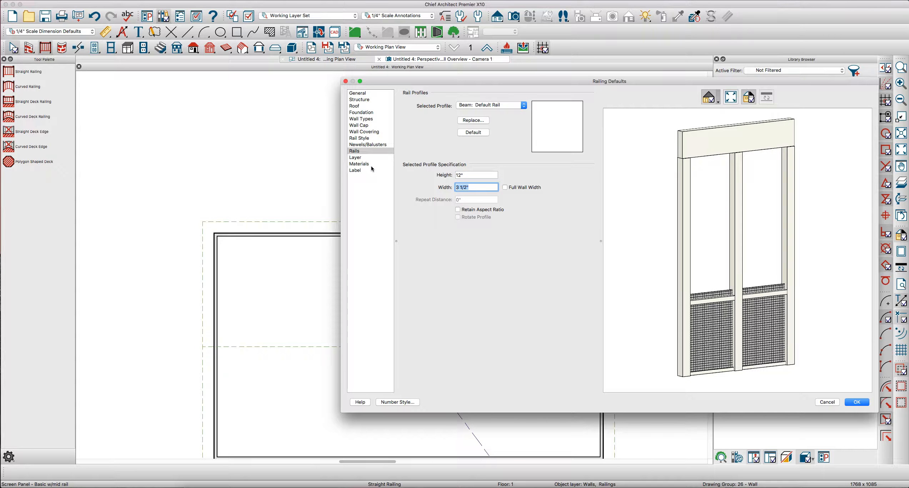
pyautogui.write('4')
pyautogui.press('Tab')
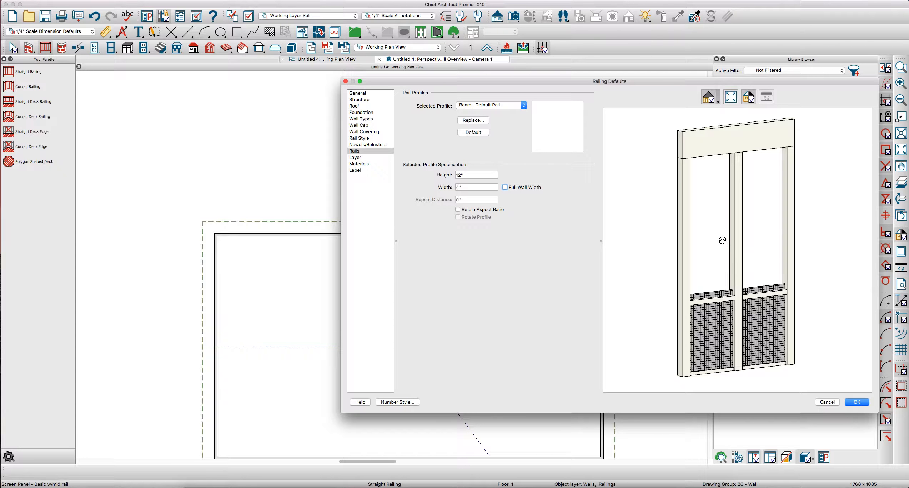
pyautogui.moveTo(720, 239); pyautogui.dragTo(683, 237)
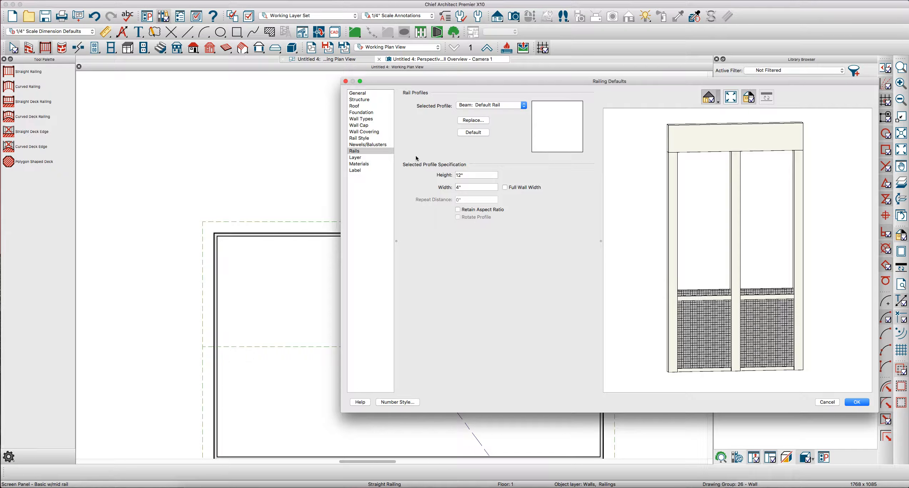
# Set the default railing height to 109 1/8" minus the 12-inch beam, giving 97 1/8"
pyautogui.click(366, 138)
pyautogui.click(371, 144)
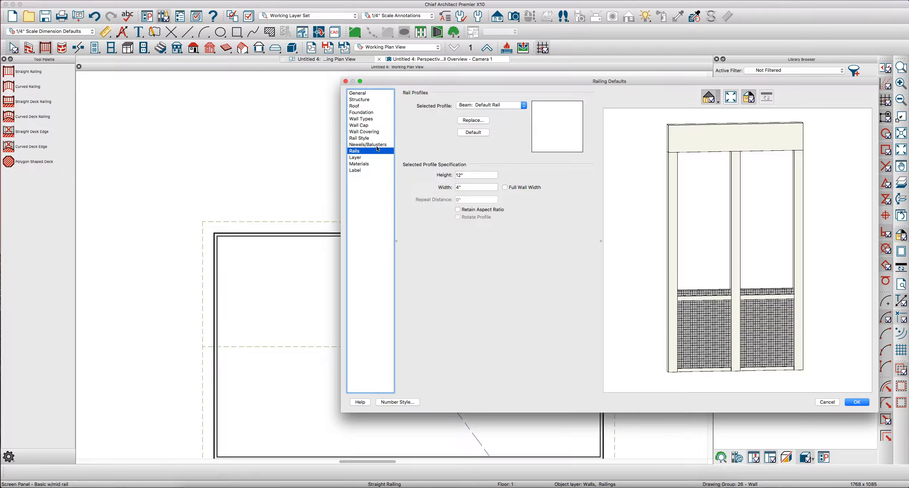
pyautogui.click(482, 103)
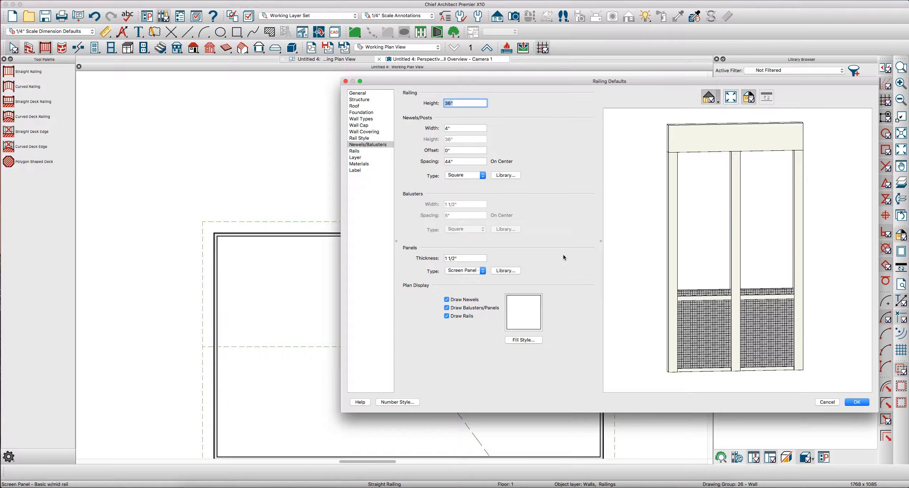
pyautogui.write('109 1/8"')
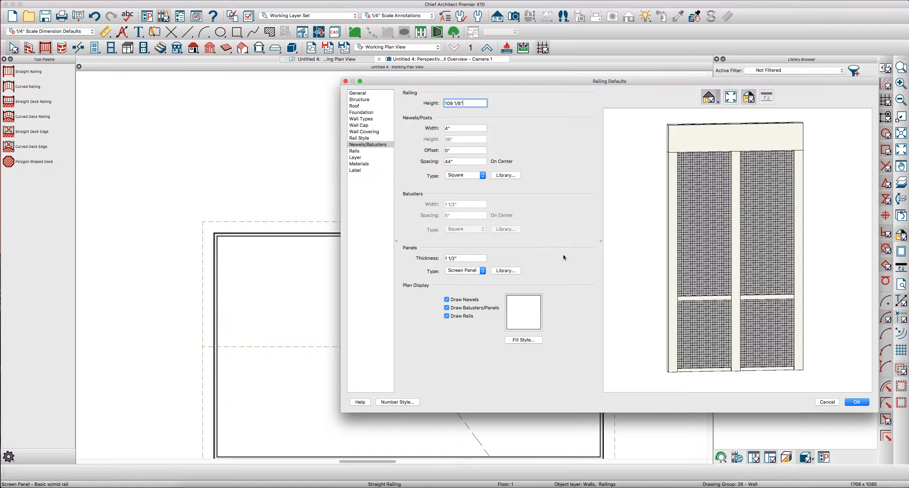
pyautogui.write('-12')
pyautogui.press('Tab')
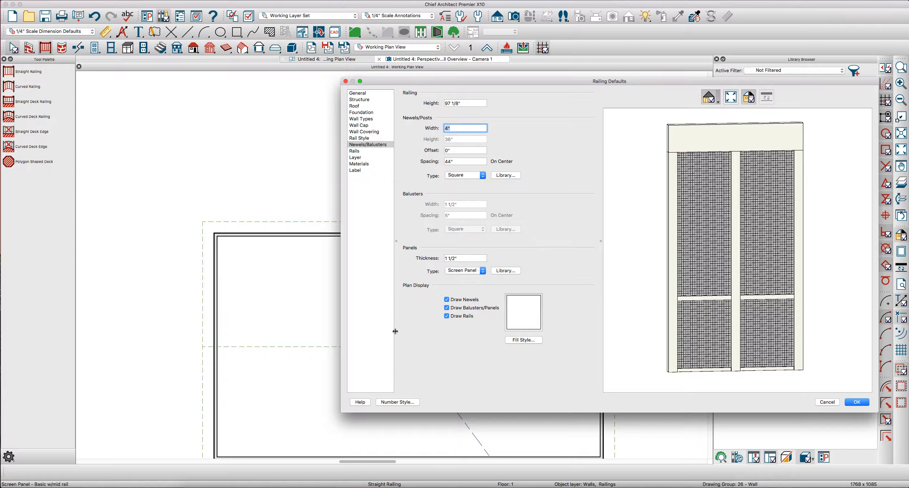
# Copy the Interior Railing wall type definition and name the copy "Screen Porch Railing"
pyautogui.click(367, 120)
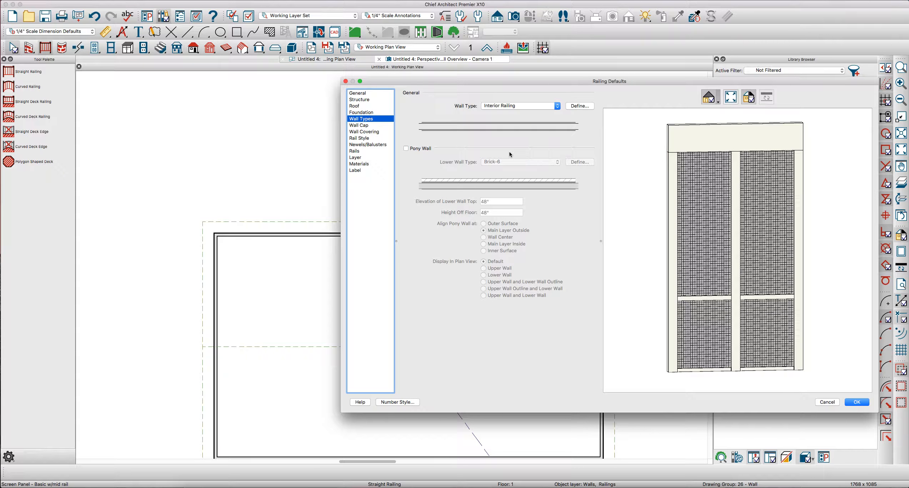
pyautogui.click(580, 106)
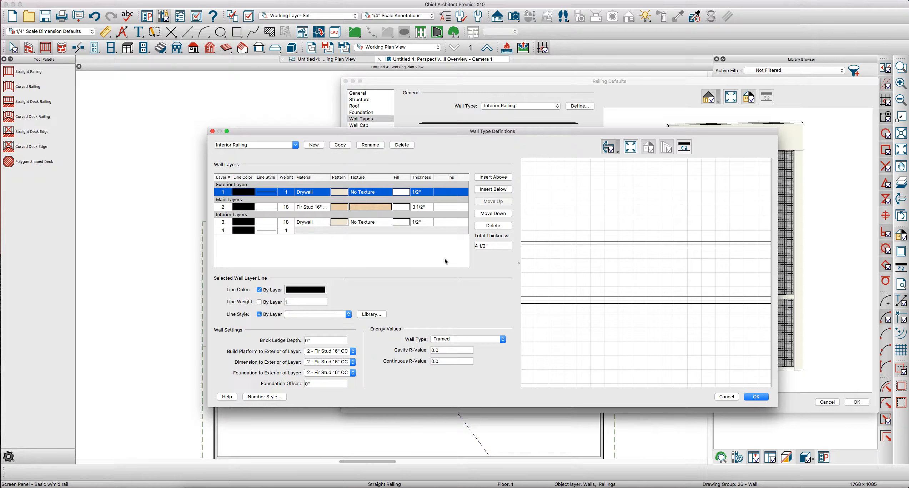
pyautogui.click(338, 144)
pyautogui.click(232, 145)
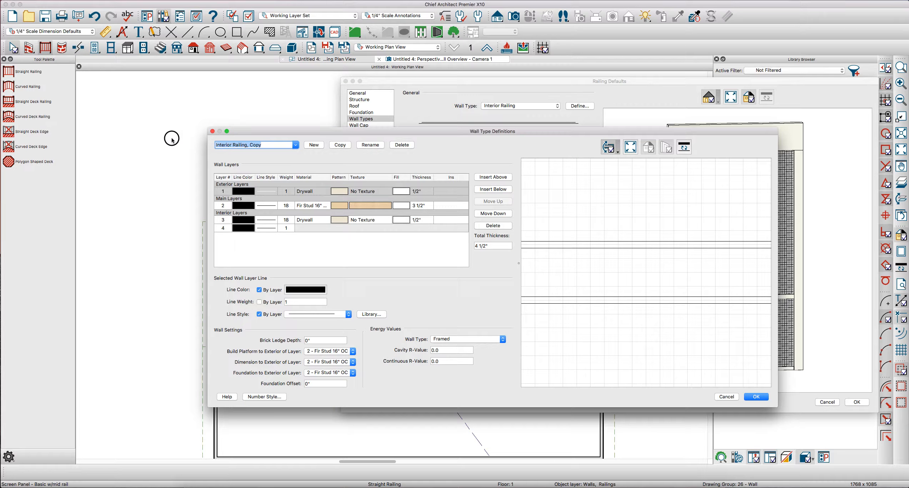
pyautogui.write('Screen')
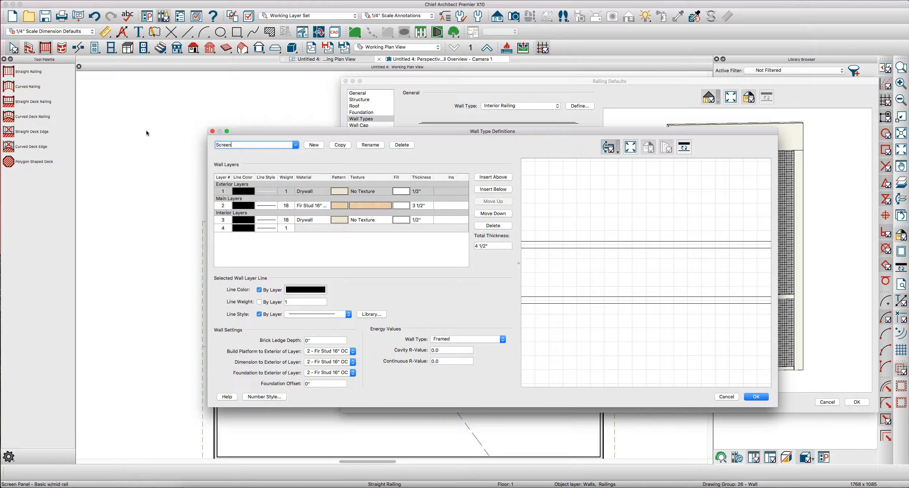
pyautogui.write(' Porch Railing')
pyautogui.press('Tab')
# Delete the exterior and interior drywall layers from the Screen Porch Railing wall type
pyautogui.click(265, 193)
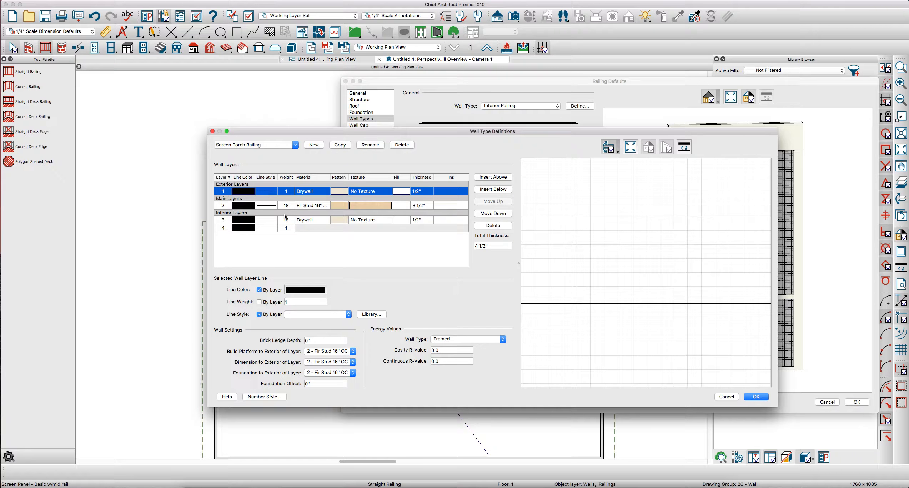
pyautogui.click(493, 225)
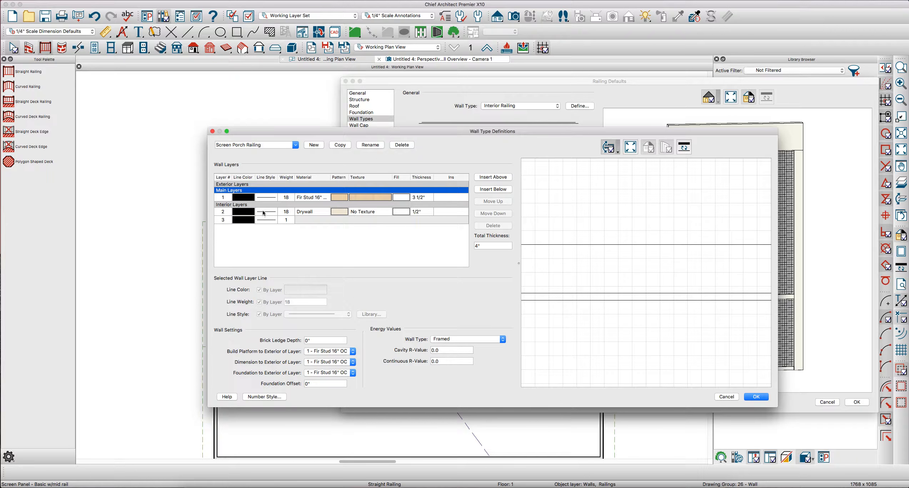
pyautogui.click(265, 212)
pyautogui.click(492, 225)
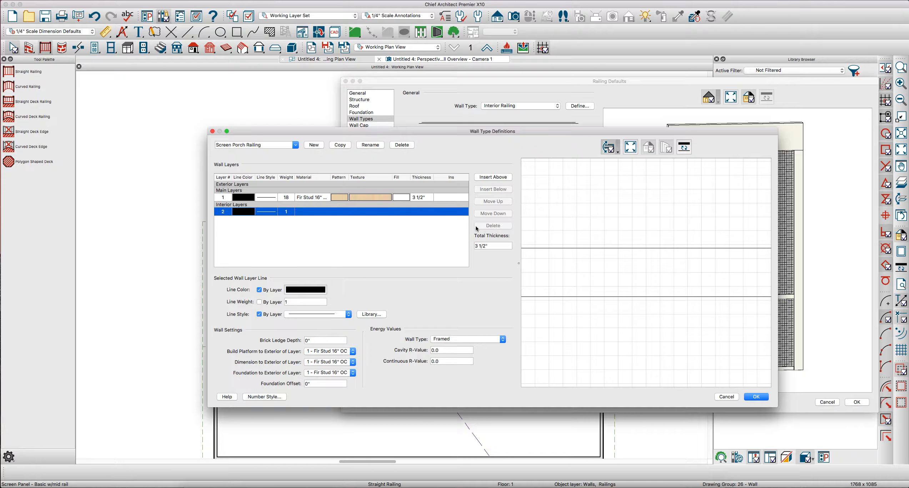
# Set the remaining fir stud layer's thickness to 4" and accept the wall type and railing defaults
pyautogui.click(427, 198)
pyautogui.click(428, 195)
pyautogui.write('4')
pyautogui.press('Return')
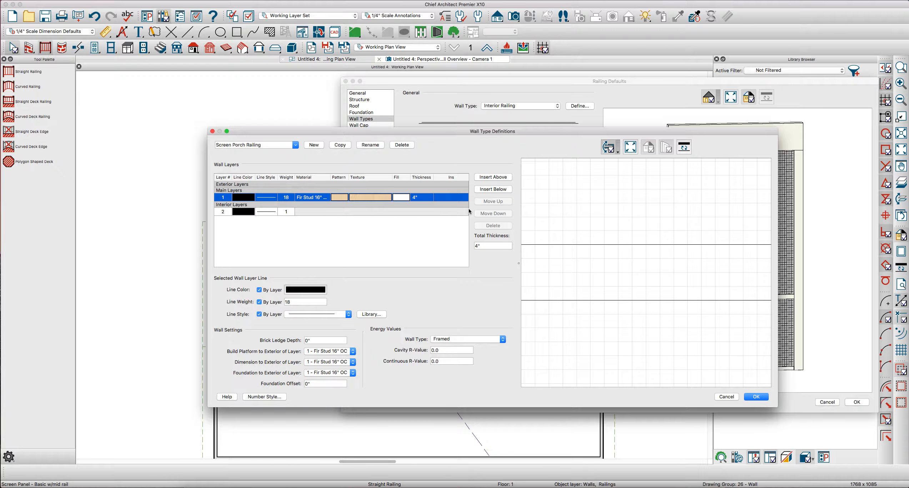
pyautogui.press('Return')
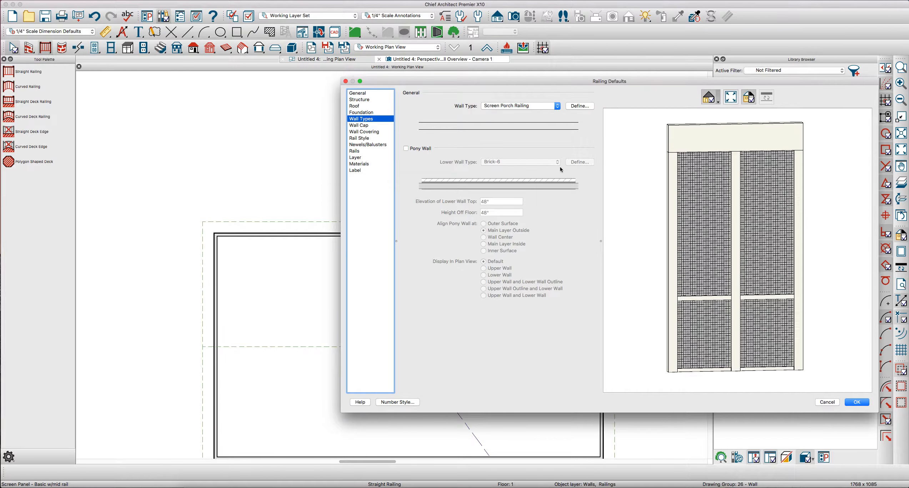
pyautogui.moveTo(711, 314); pyautogui.dragTo(736, 318)
pyautogui.click(857, 402)
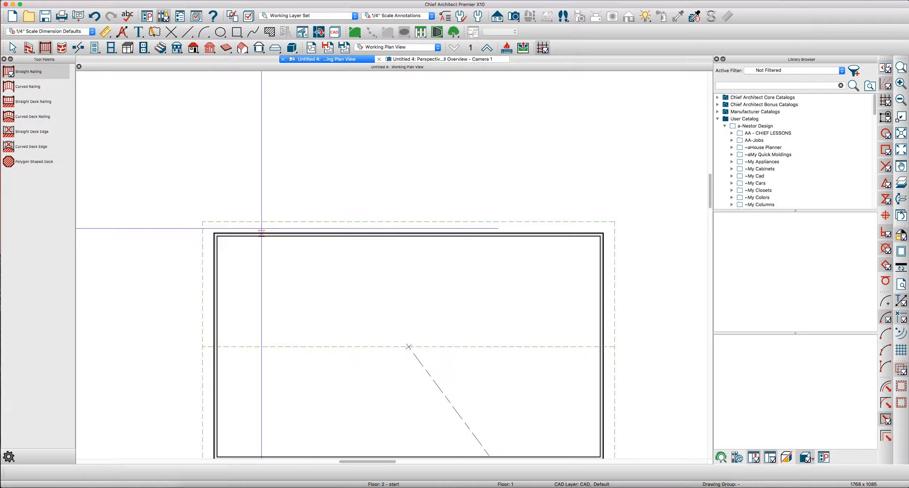
# Draw three railing walls enclosing a porch about 13 feet wide off the house's upper wall, and make the outer railing a gable wall
pyautogui.moveTo(261, 232); pyautogui.dragTo(266, 119)
pyautogui.moveTo(264, 118)
pyautogui.mouseDown()
pyautogui.moveTo(379, 119)
pyautogui.moveTo(379, 231)
pyautogui.mouseUp()
pyautogui.press('space')
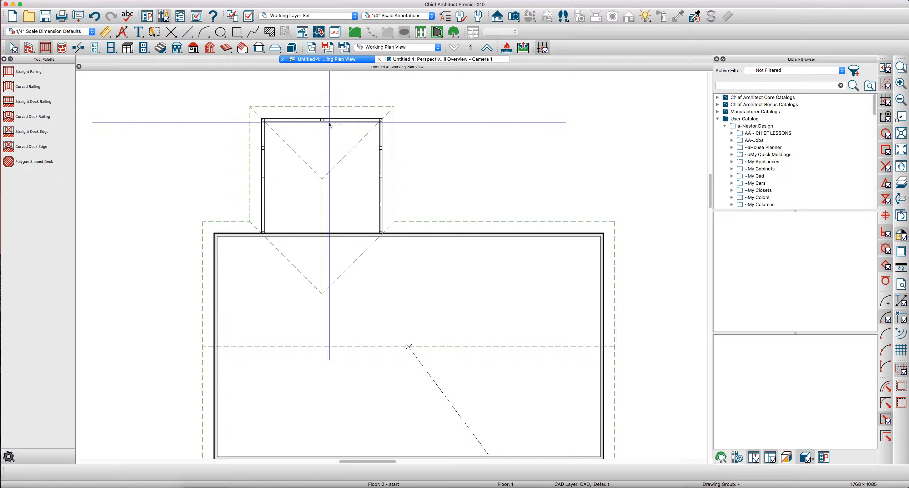
pyautogui.click(329, 119)
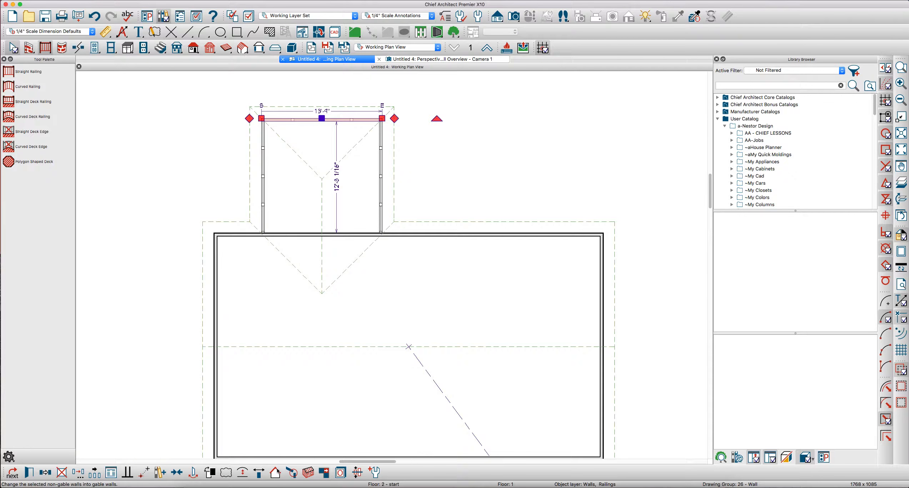
pyautogui.click(373, 255)
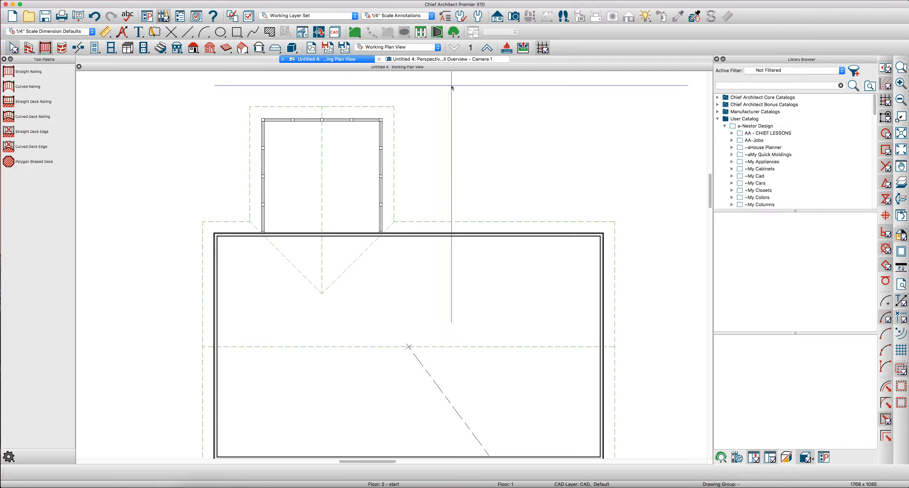
# Inspect the screen porch's panels, posts, beam and gable roof from several sides in the perspective overview
pyautogui.click(463, 59)
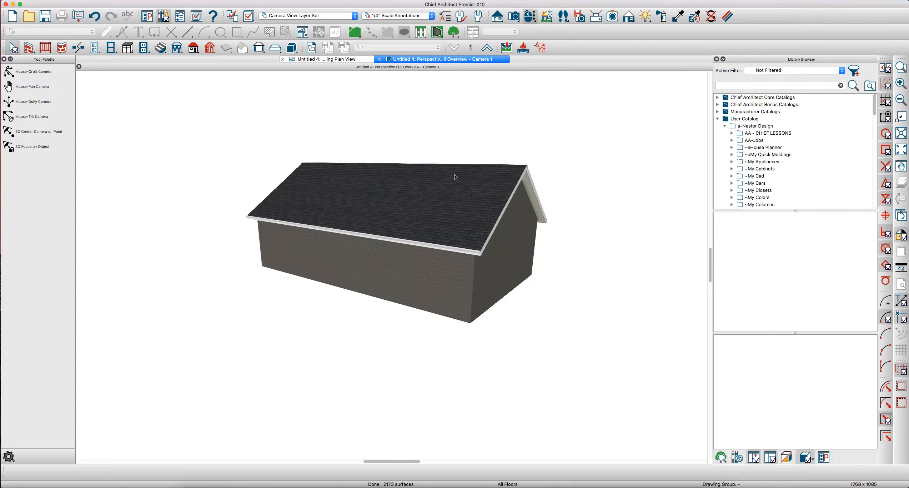
pyautogui.moveTo(350, 229); pyautogui.dragTo(343, 230)
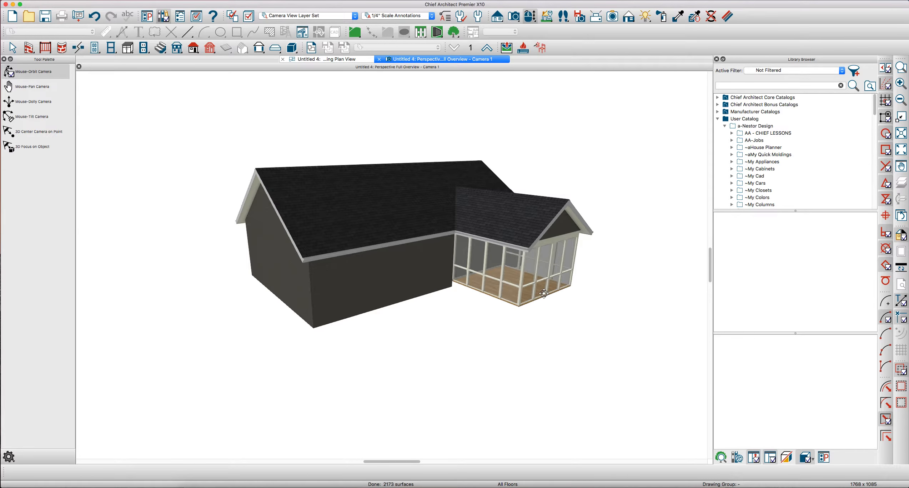
pyautogui.scroll(5, 519, 245)
pyautogui.scroll(4, 519, 245)
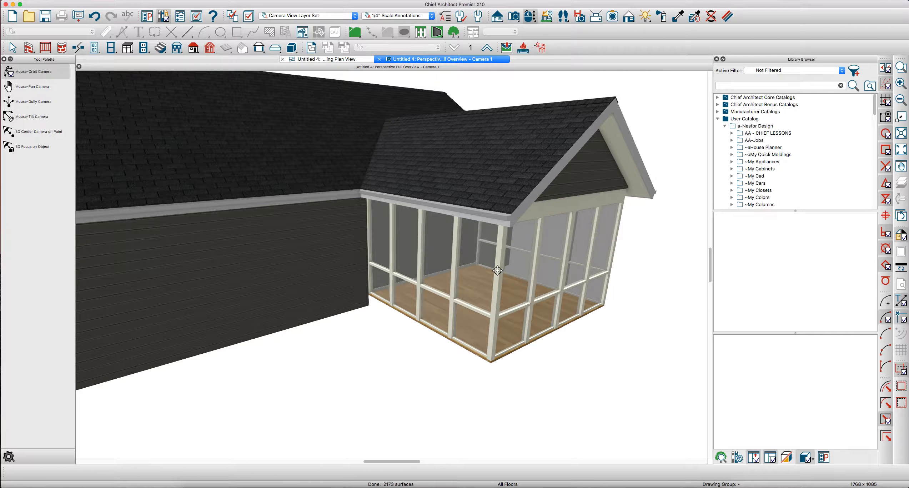
pyautogui.moveTo(495, 269); pyautogui.dragTo(480, 266)
pyautogui.scroll(2, 407, 319)
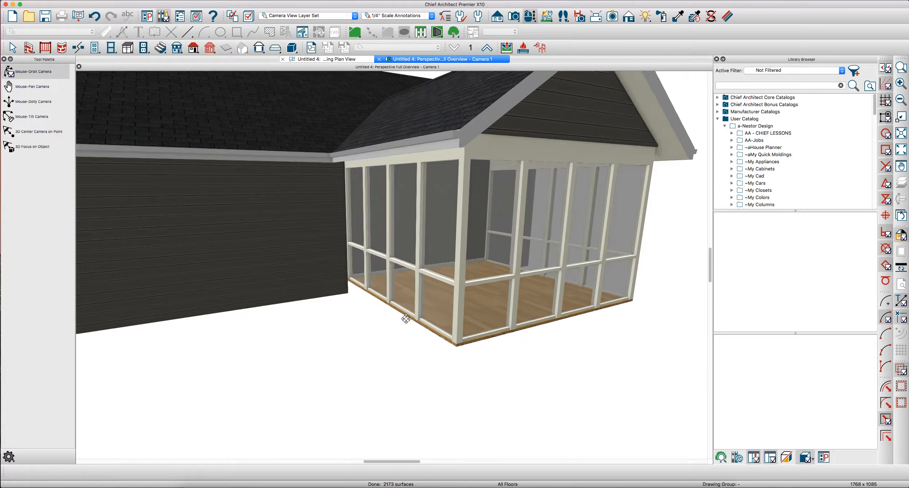
pyautogui.moveTo(402, 305); pyautogui.dragTo(415, 308)
pyautogui.moveTo(415, 307); pyautogui.dragTo(432, 315, button='middle')
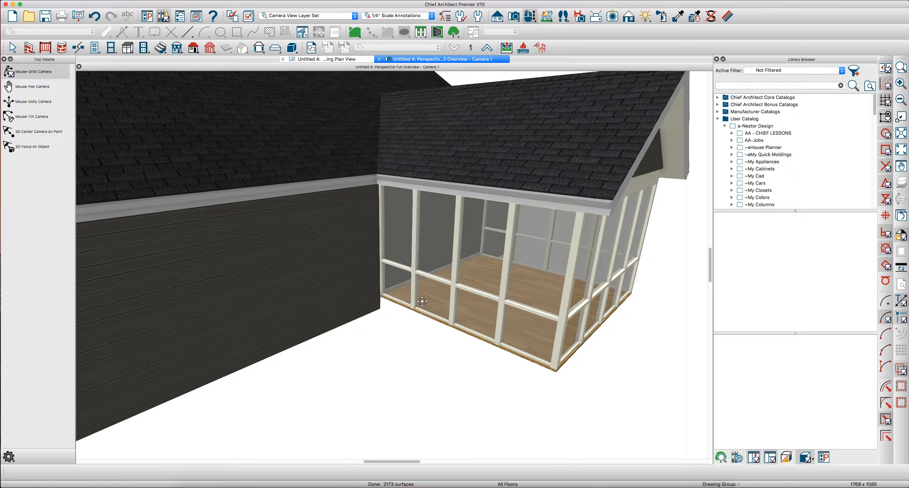
# Open the specification of the porch's left railing in the plan and examine its rail style and bottom rail in the preview
pyautogui.click(334, 60)
pyautogui.scroll(3, 264, 150)
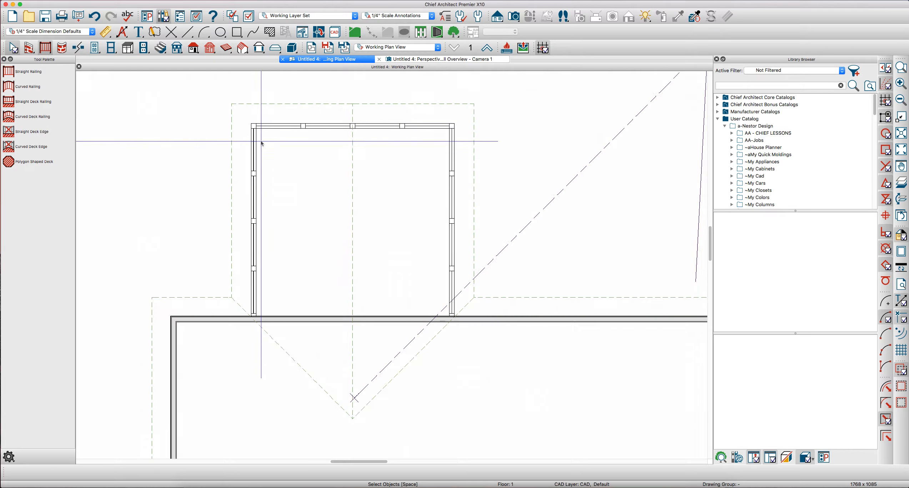
pyautogui.click(253, 164)
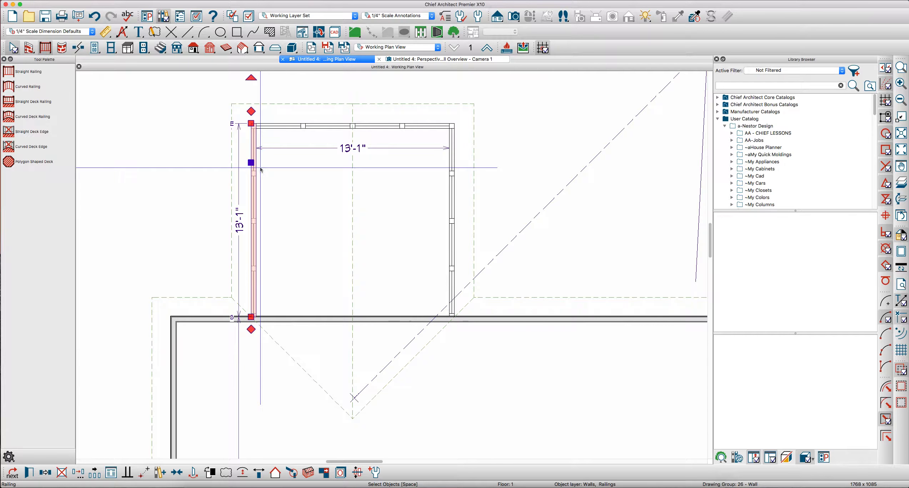
pyautogui.doubleClick(257, 163)
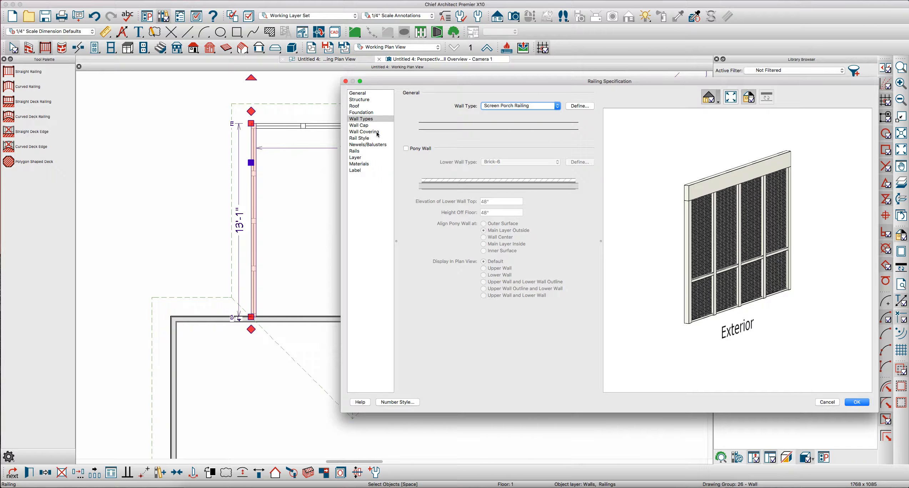
pyautogui.click(355, 150)
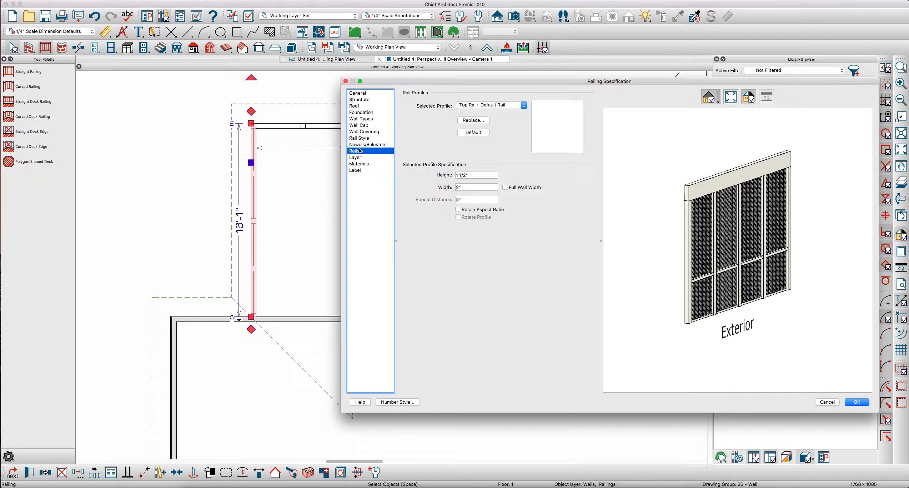
pyautogui.press('Up')
pyautogui.press('Up')
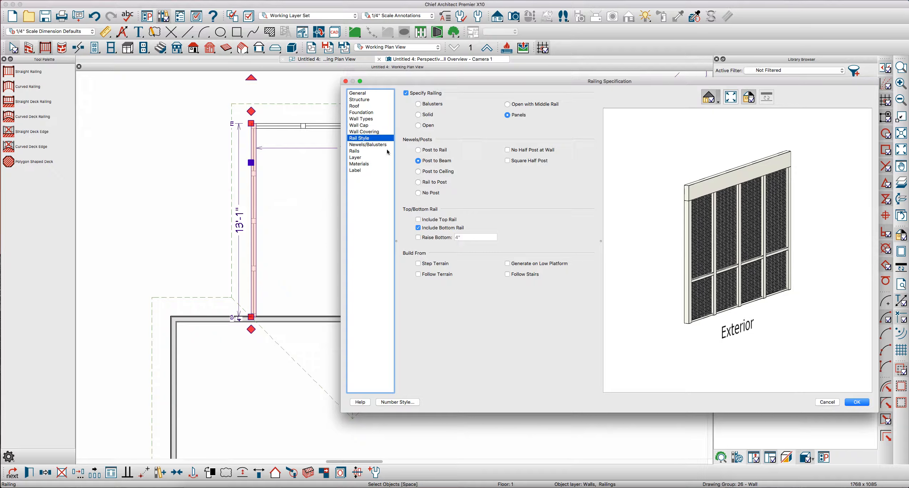
pyautogui.moveTo(679, 290); pyautogui.dragTo(686, 301)
pyautogui.scroll(6, 698, 326)
pyautogui.scroll(2, 694, 317)
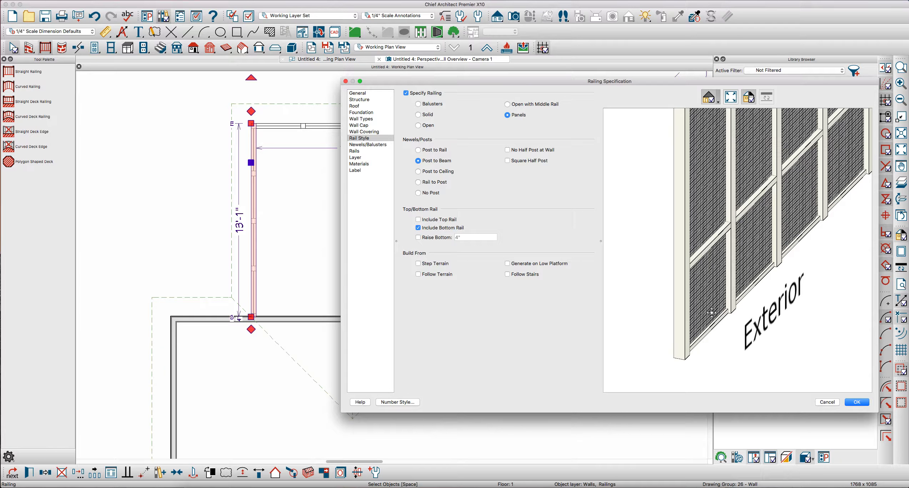
pyautogui.moveTo(712, 310); pyautogui.dragTo(717, 306)
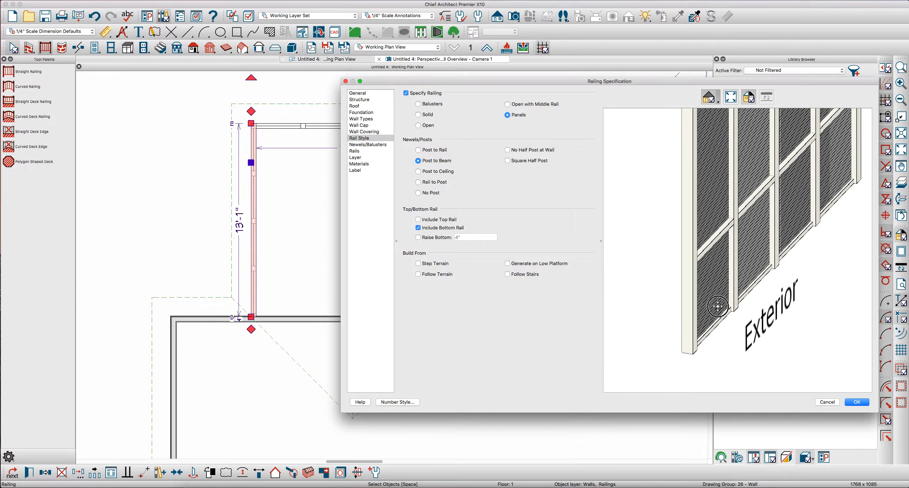
# Set the left railing's bottom rail profile to 2" high and 4" wide and apply the specification
pyautogui.click(355, 151)
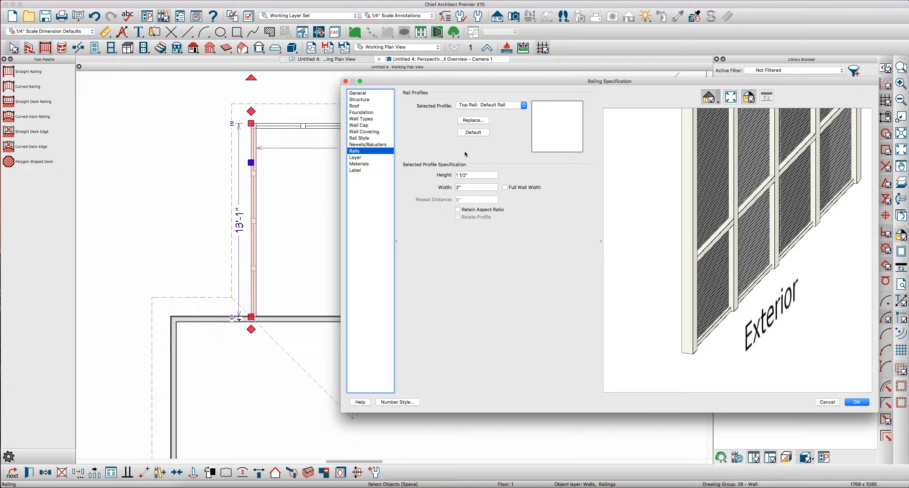
pyautogui.click(471, 105)
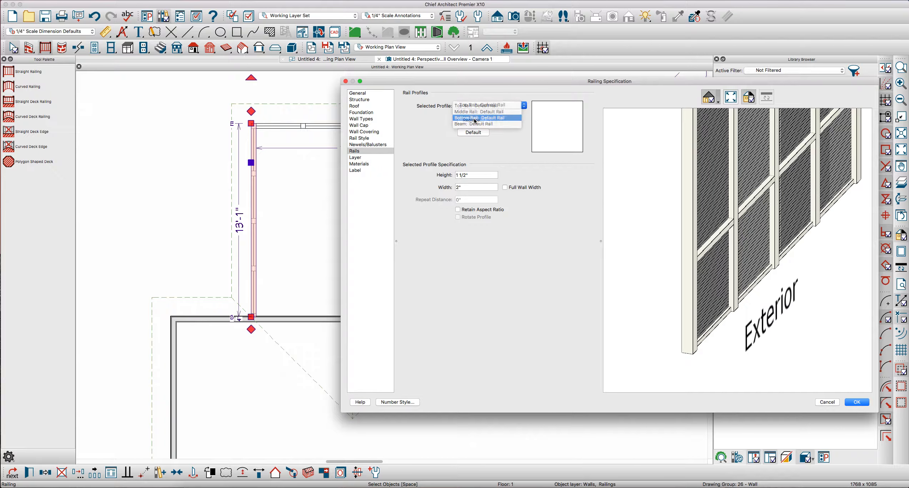
pyautogui.click(478, 117)
pyautogui.press('Tab')
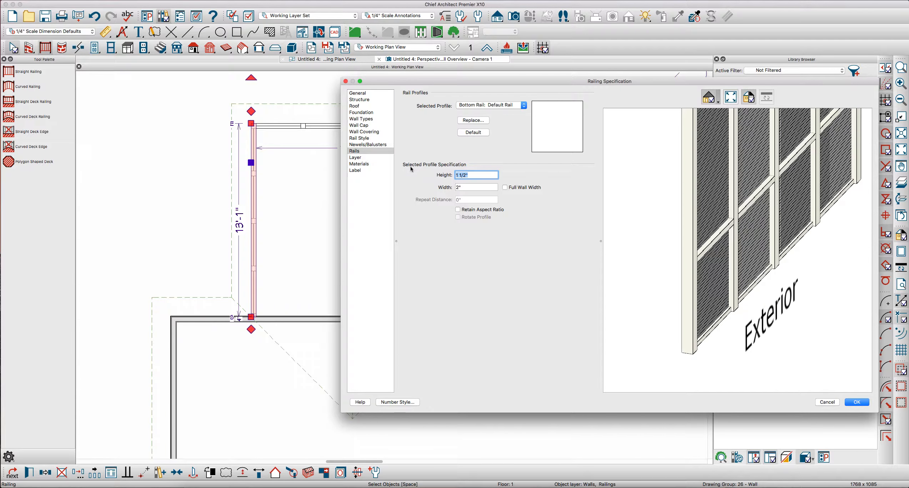
pyautogui.press('Tab')
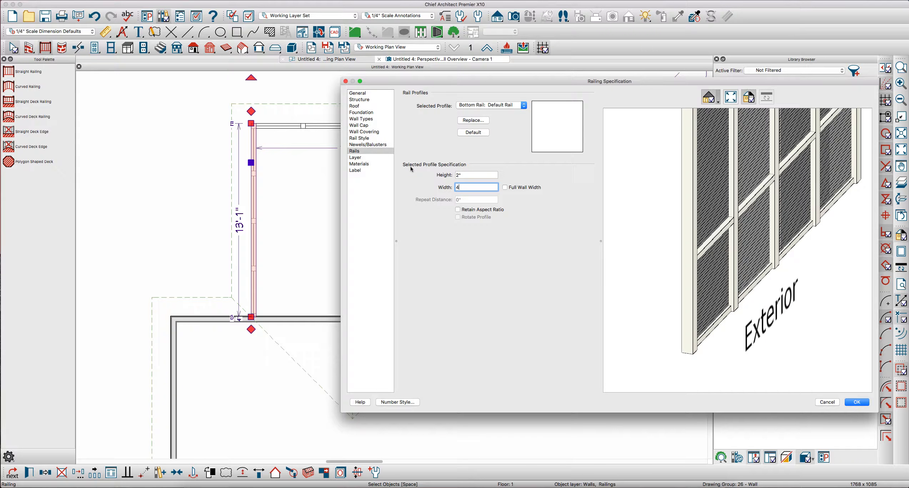
pyautogui.press('Tab')
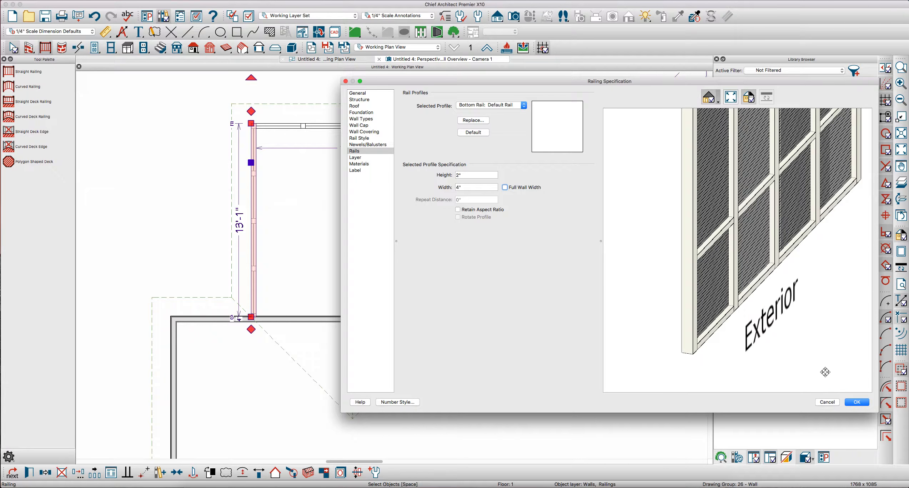
pyautogui.click(866, 407)
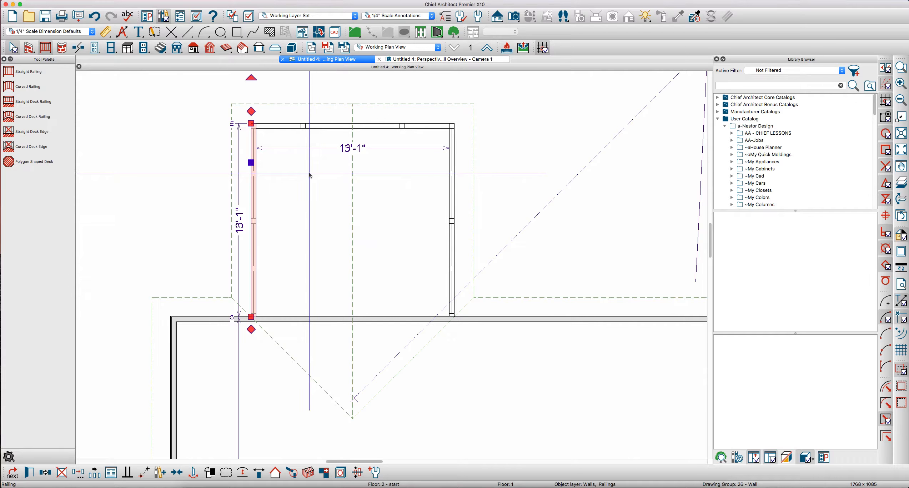
# Redraw the porch's outer and right railings as the same wall type as the left railing, and make the outer railing a gable wall
pyautogui.click(355, 127)
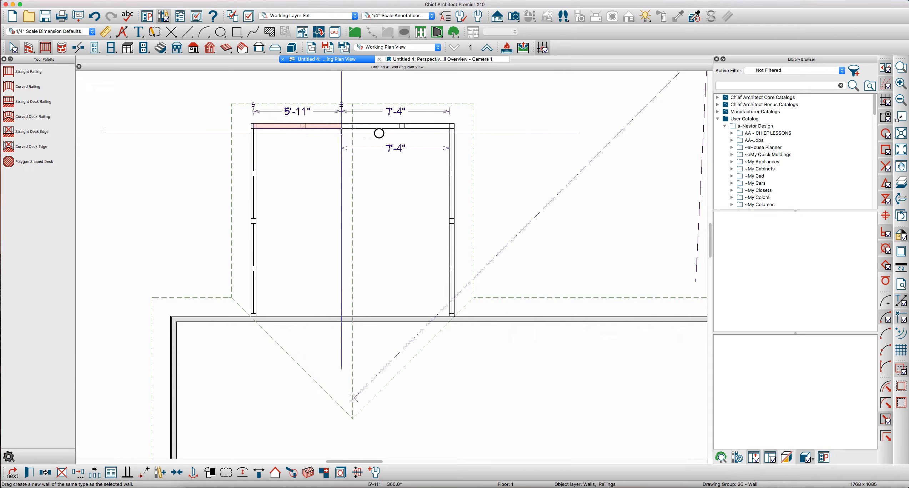
pyautogui.moveTo(439, 138)
pyautogui.mouseDown()
pyautogui.moveTo(467, 123)
pyautogui.moveTo(452, 317)
pyautogui.mouseUp()
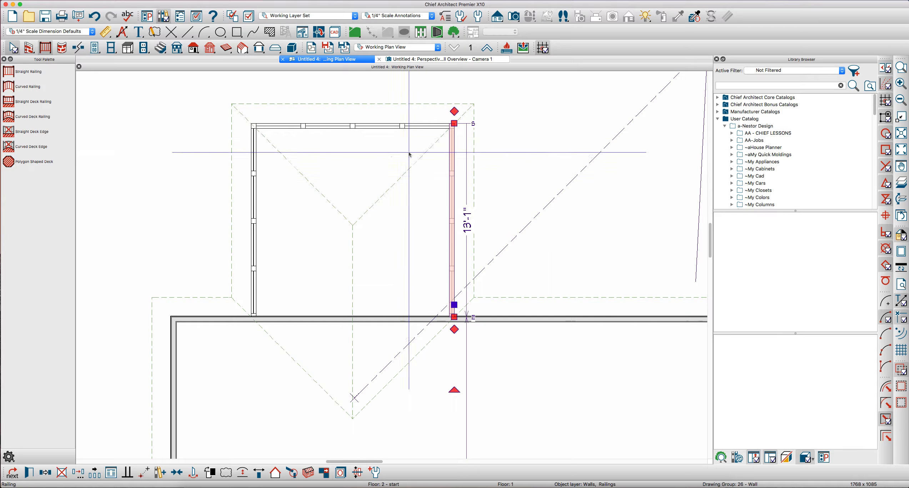
pyautogui.click(389, 127)
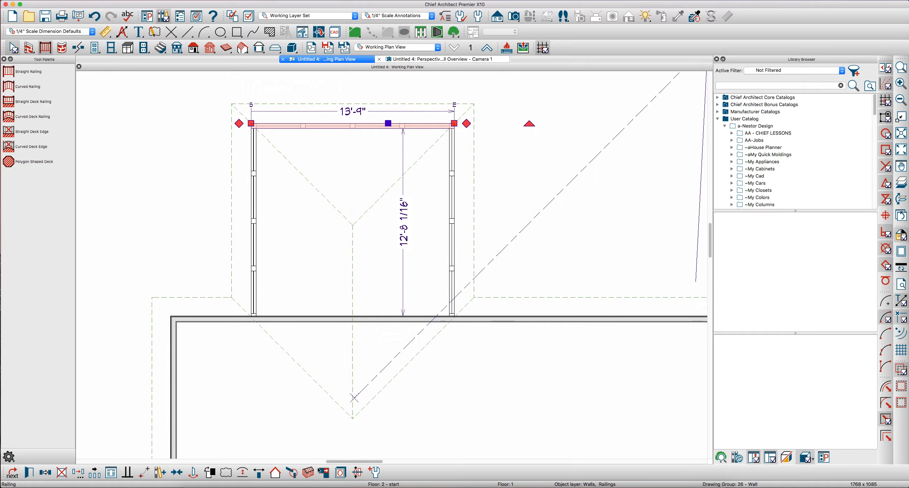
pyautogui.click(274, 472)
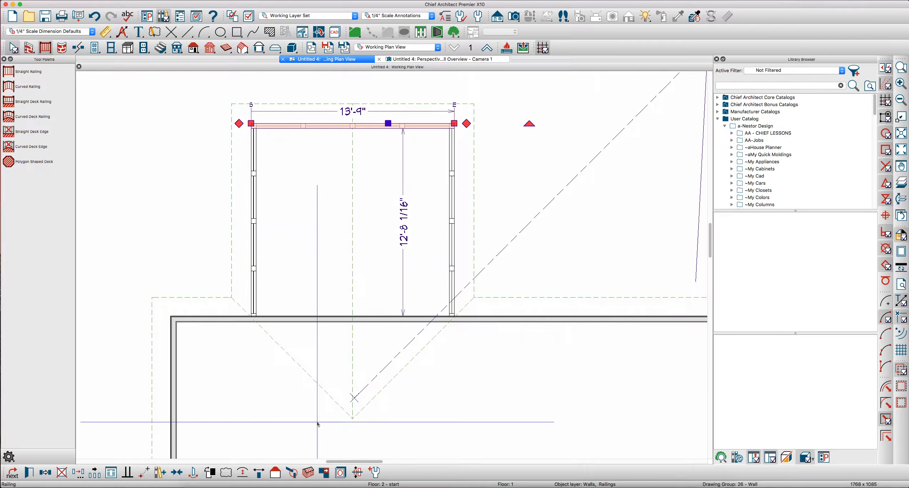
pyautogui.click(494, 60)
pyautogui.press('o')
pyautogui.moveTo(561, 255); pyautogui.dragTo(531, 307)
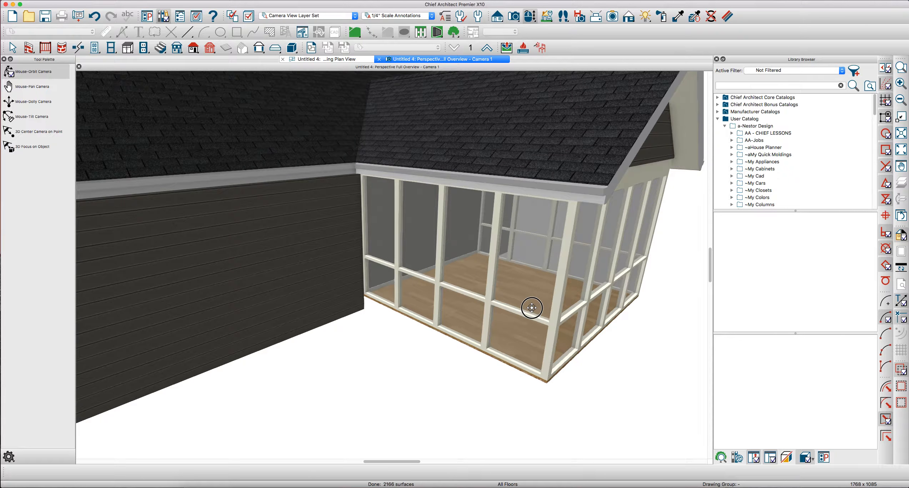
# Set the porch area's room type to Porch and apply the room specification
pyautogui.click(356, 60)
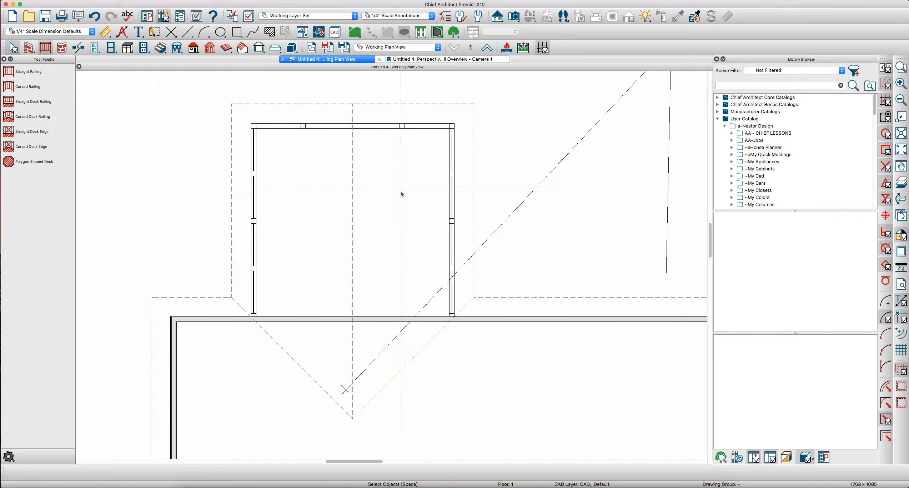
pyautogui.doubleClick(402, 192)
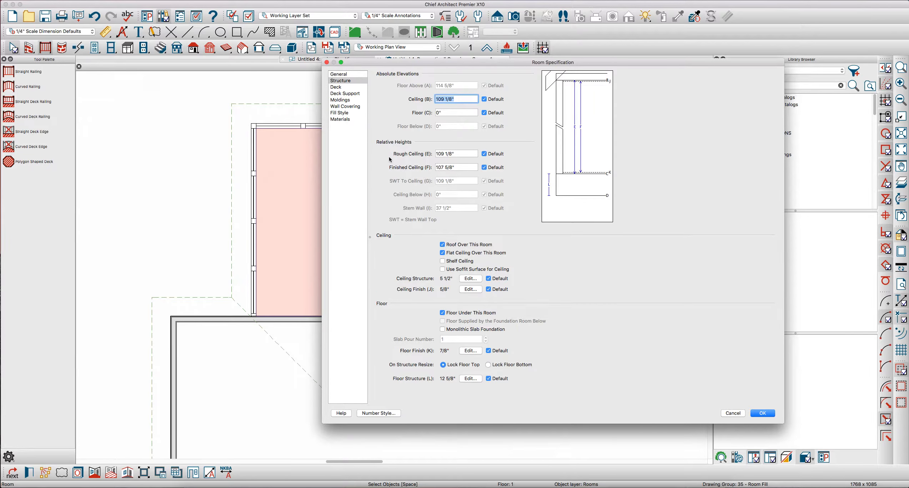
pyautogui.click(337, 74)
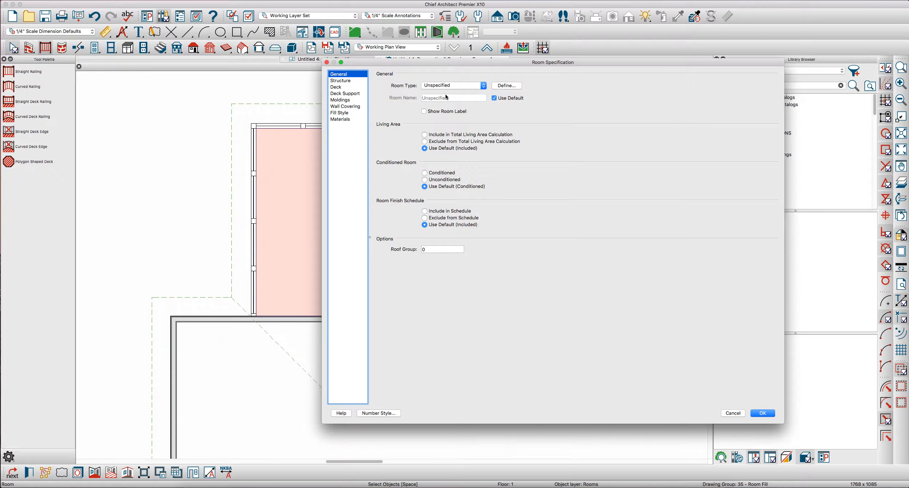
pyautogui.click(435, 86)
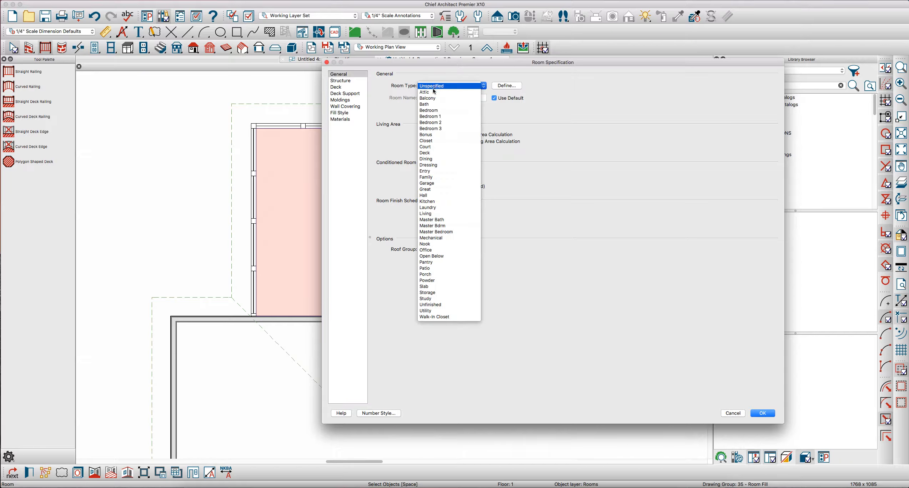
pyautogui.click(433, 275)
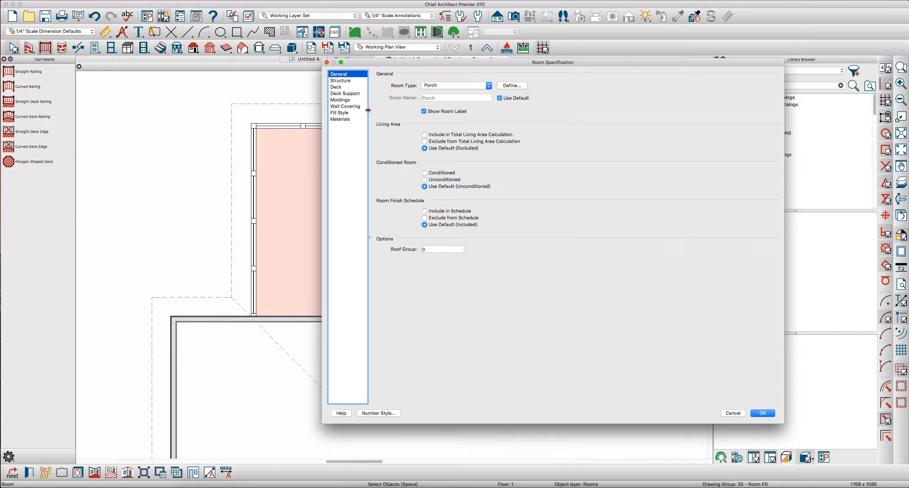
pyautogui.click(344, 81)
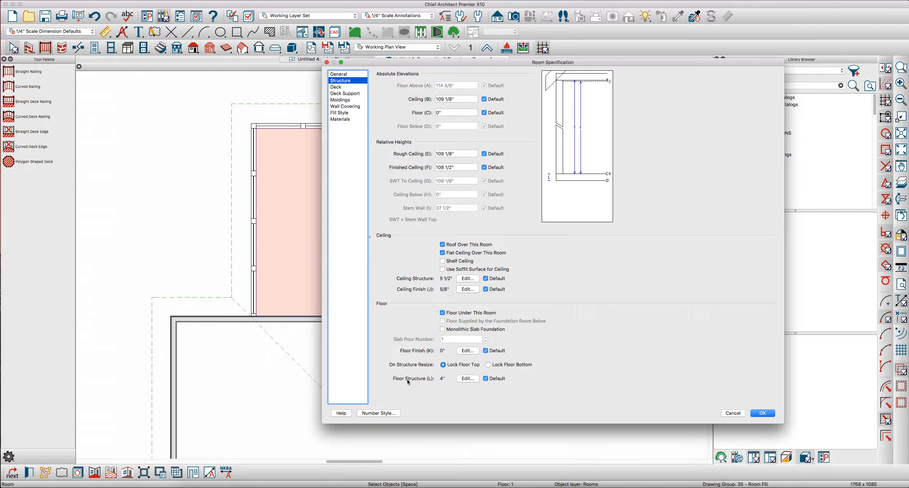
pyautogui.click(755, 414)
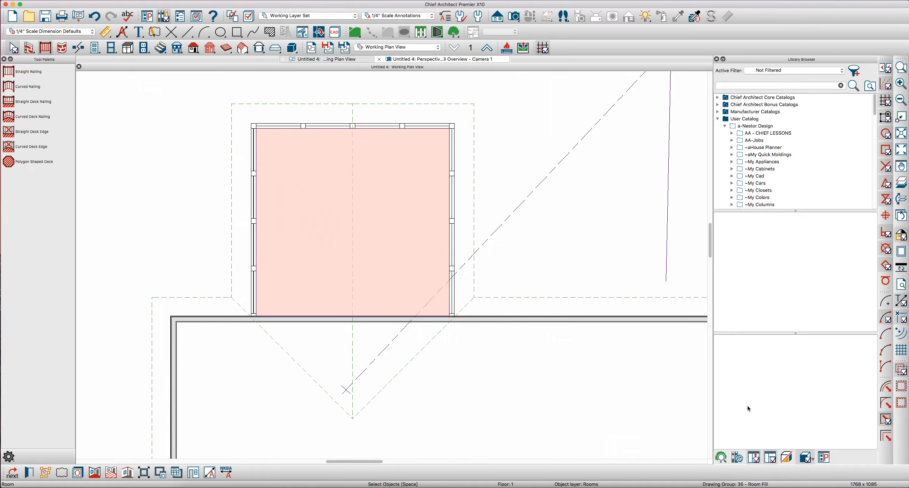
# Set the concrete layer of the porch room's floor structure to 8" thick and apply the room specification
pyautogui.click(453, 60)
pyautogui.moveTo(503, 279); pyautogui.dragTo(486, 290)
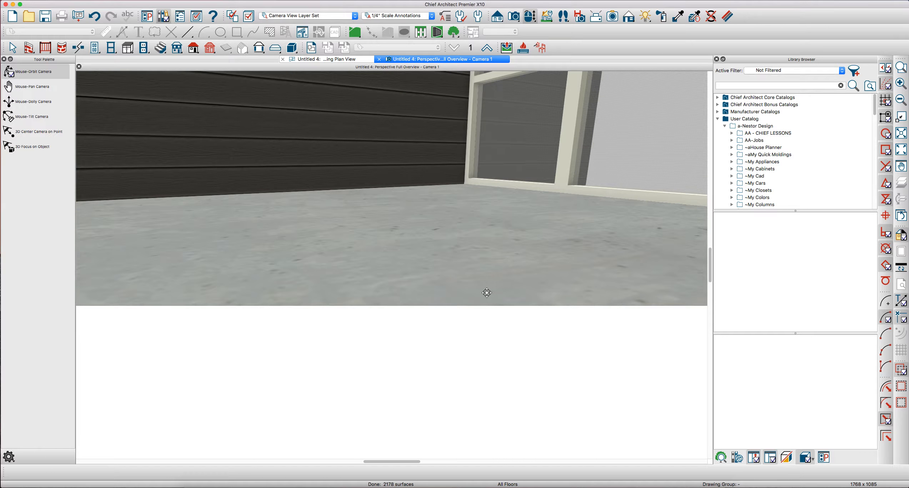
pyautogui.press('space')
pyautogui.doubleClick(468, 247)
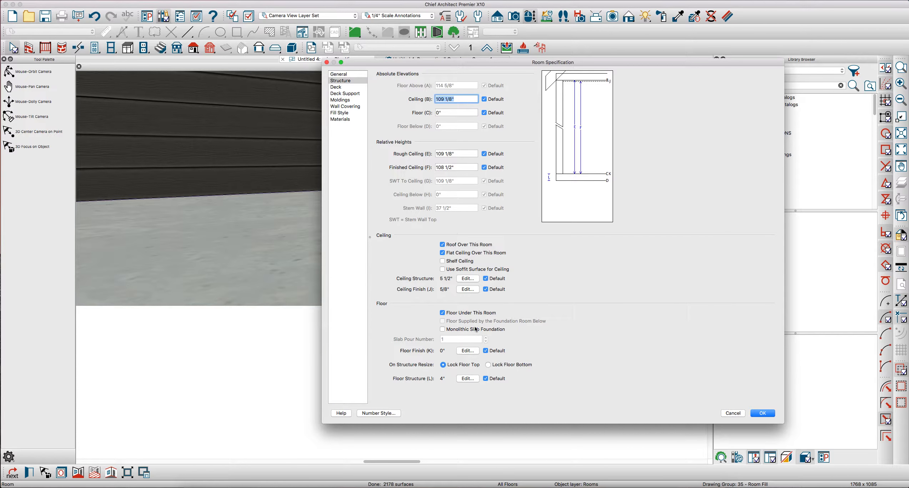
pyautogui.click(467, 378)
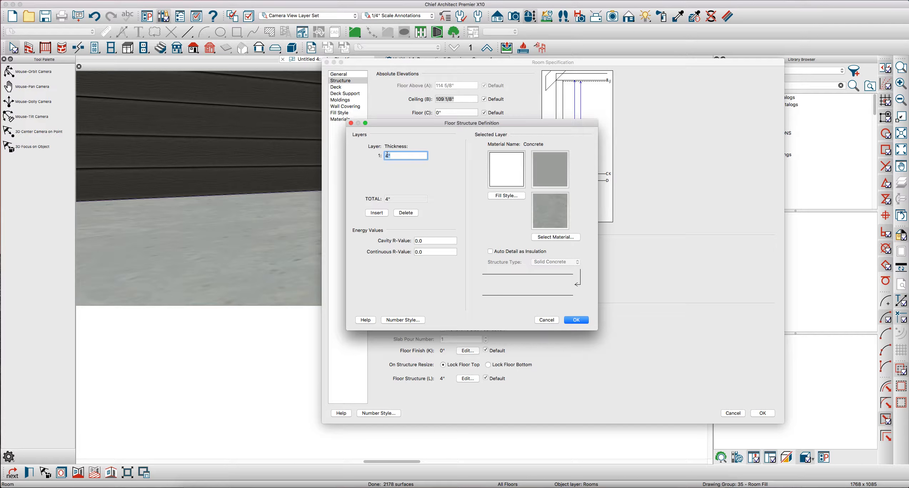
pyautogui.press('Tab')
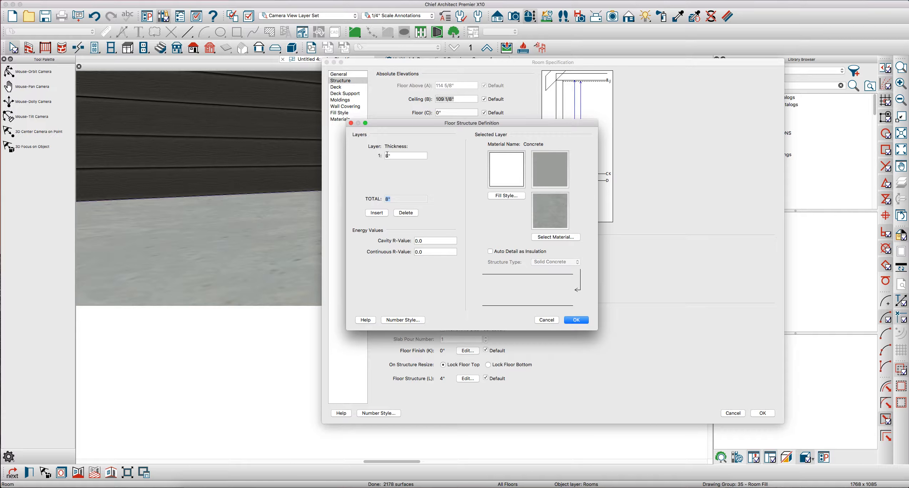
pyautogui.click(580, 320)
pyautogui.click(763, 413)
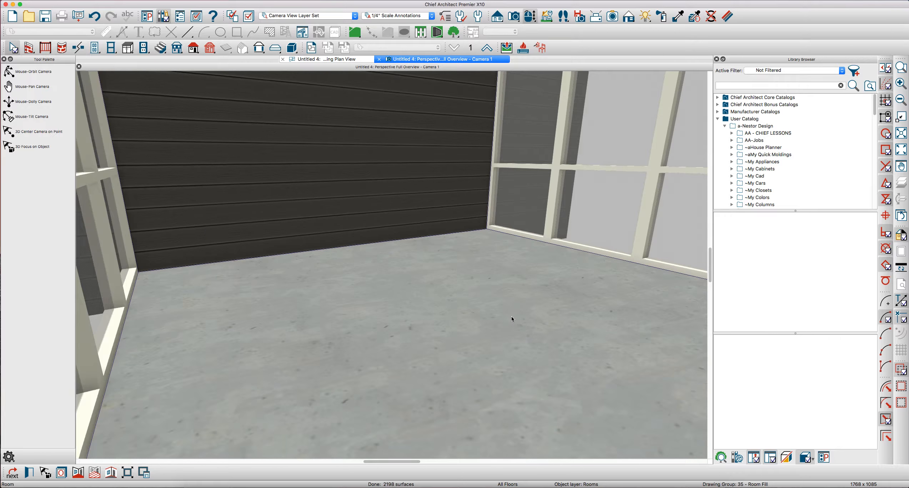
# Inspect the porch's concrete slab, screen panels, posts and gable from outside in the perspective overview
pyautogui.scroll(-5, 511, 317)
pyautogui.press('Escape')
pyautogui.press('o')
pyautogui.moveTo(509, 327); pyautogui.dragTo(489, 308)
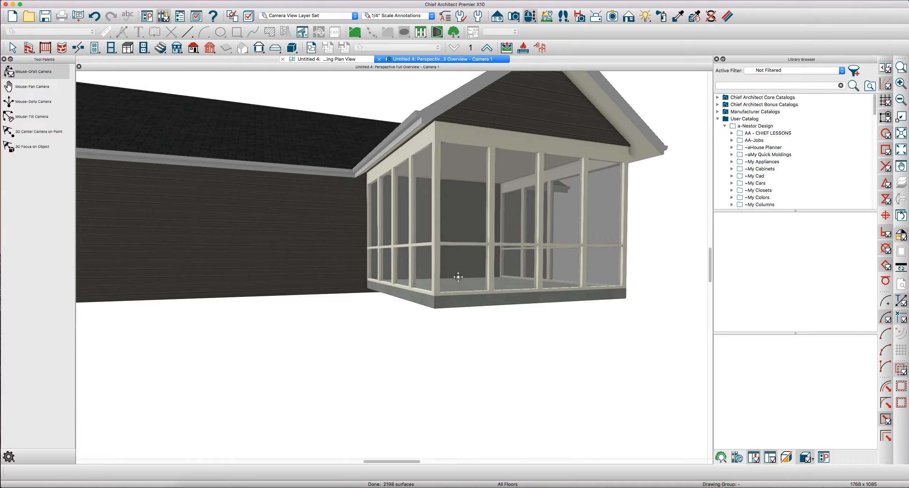
pyautogui.moveTo(457, 277); pyautogui.dragTo(462, 297)
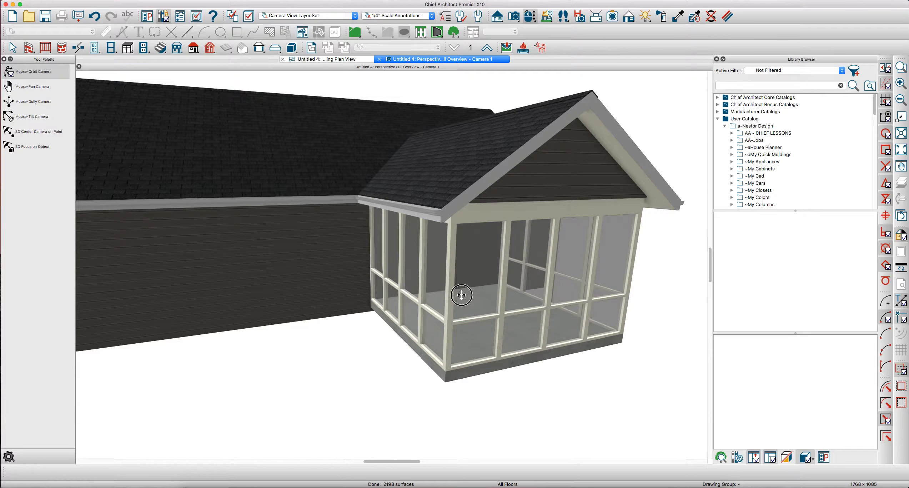
pyautogui.moveTo(462, 293); pyautogui.dragTo(482, 318)
pyautogui.scroll(2, 497, 299)
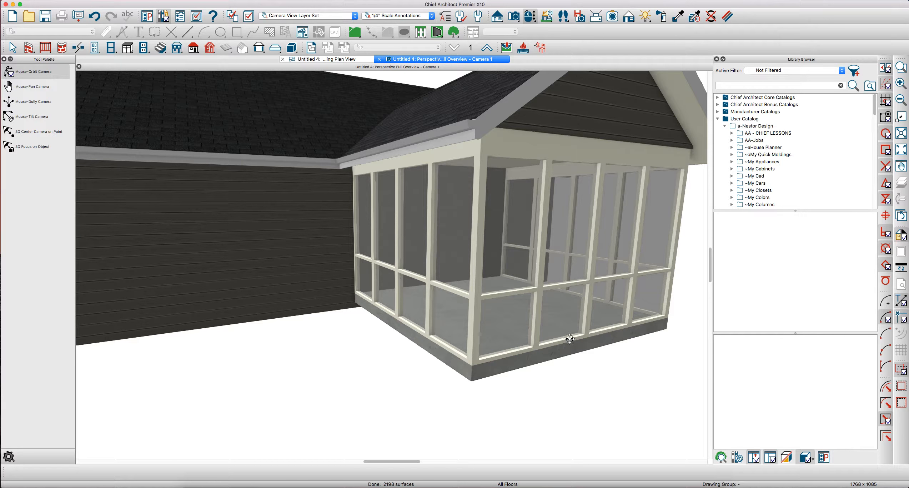
pyautogui.scroll(-5, 446, 306)
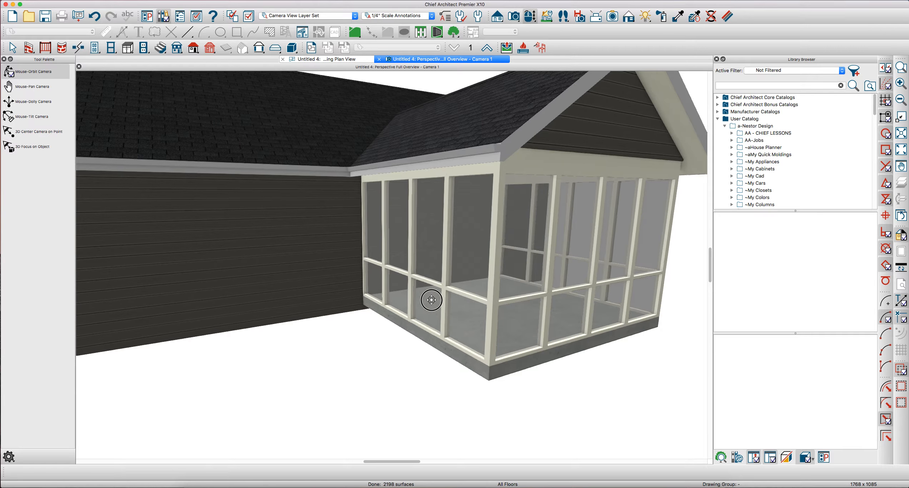
pyautogui.moveTo(419, 301); pyautogui.dragTo(426, 293)
pyautogui.moveTo(499, 182); pyautogui.dragTo(499, 191)
pyautogui.scroll(2, 492, 214)
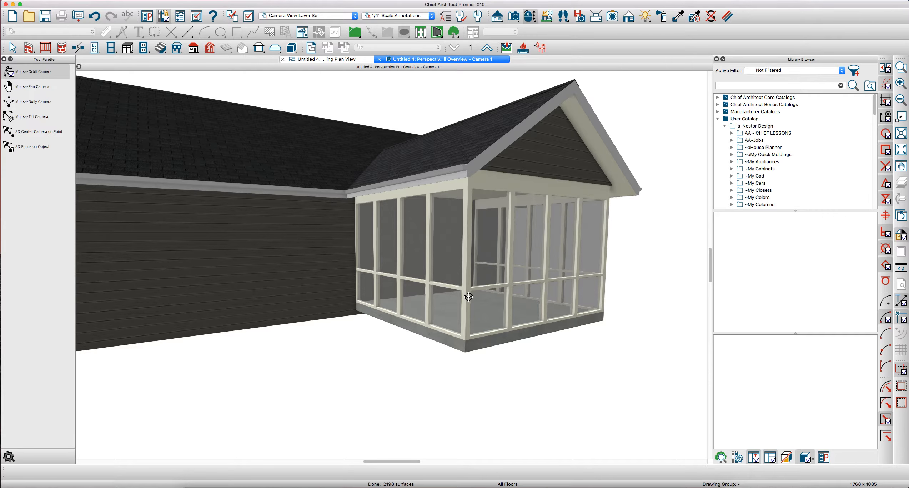
# View the porch's screen mesh in Vector View, return to the standard rendering and examine the porch from several angles
pyautogui.press('v')
pyautogui.press('space')
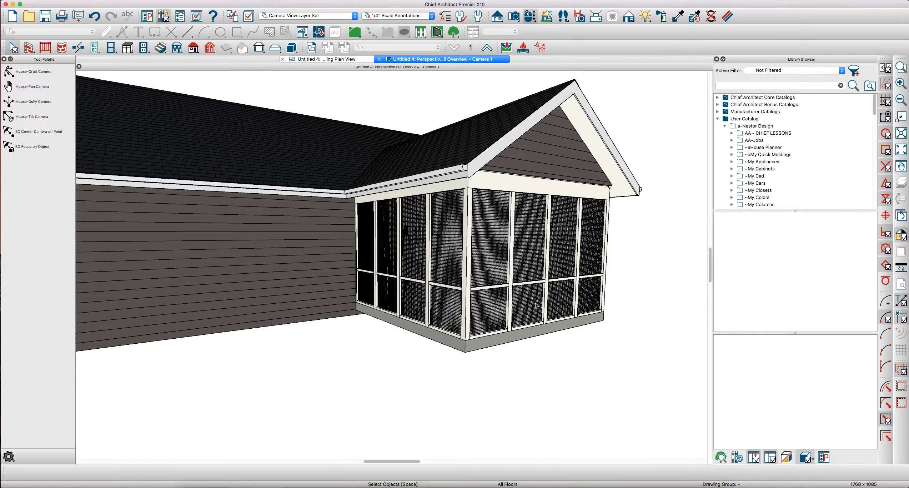
pyautogui.press('v')
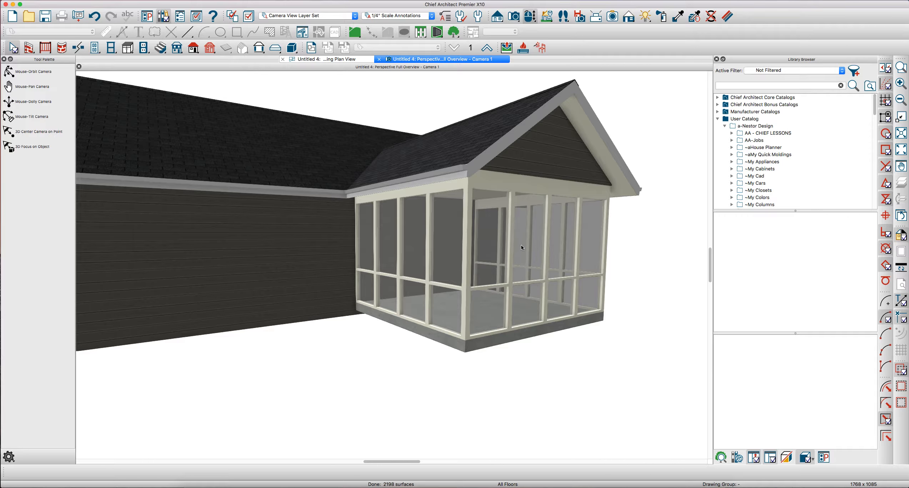
pyautogui.press('o')
pyautogui.moveTo(517, 238); pyautogui.dragTo(509, 242)
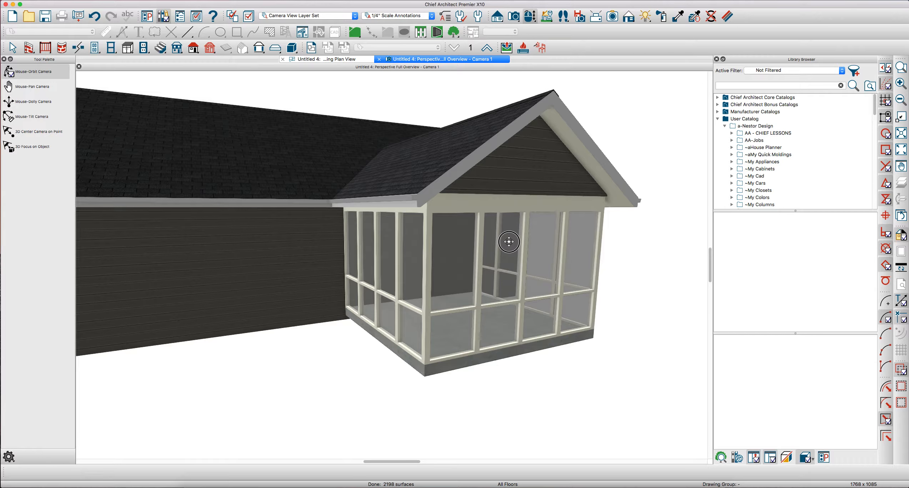
pyautogui.moveTo(509, 241)
pyautogui.mouseDown()
pyautogui.moveTo(489, 235)
pyautogui.moveTo(500, 234)
pyautogui.moveTo(464, 255)
pyautogui.moveTo(512, 243)
pyautogui.mouseUp()
pyautogui.moveTo(474, 216); pyautogui.dragTo(464, 222)
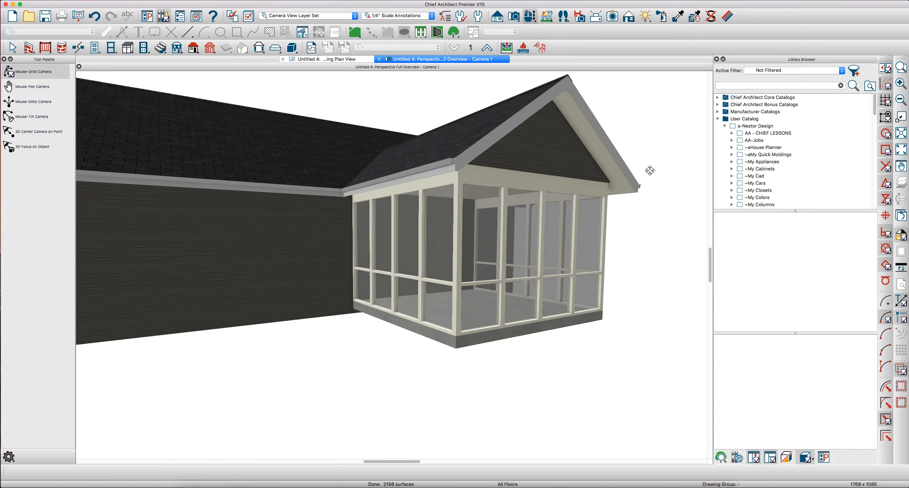
# Apply "Screen Panel - Basic, Solid Bottom, Lap Siding" from the My Screen Porch library to the porch's left and gable-end railings
pyautogui.scroll(-1, 751, 161)
pyautogui.scroll(-3, 751, 161)
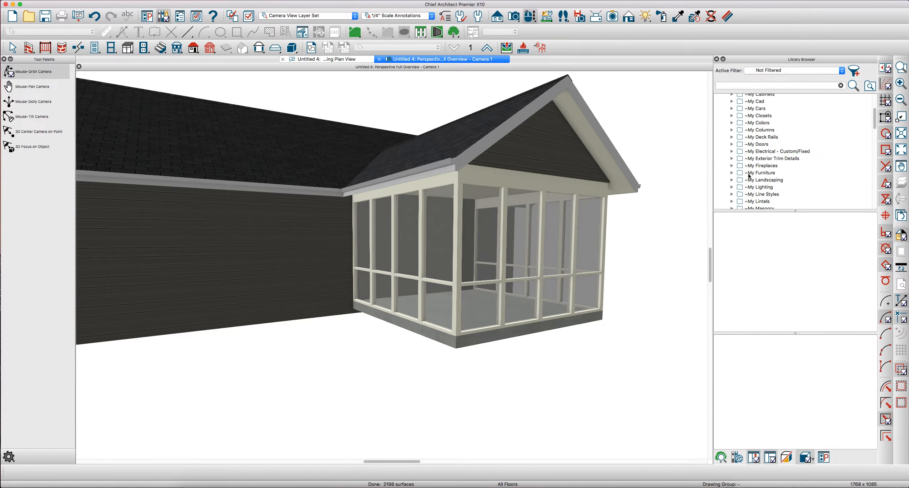
pyautogui.scroll(-2, 750, 167)
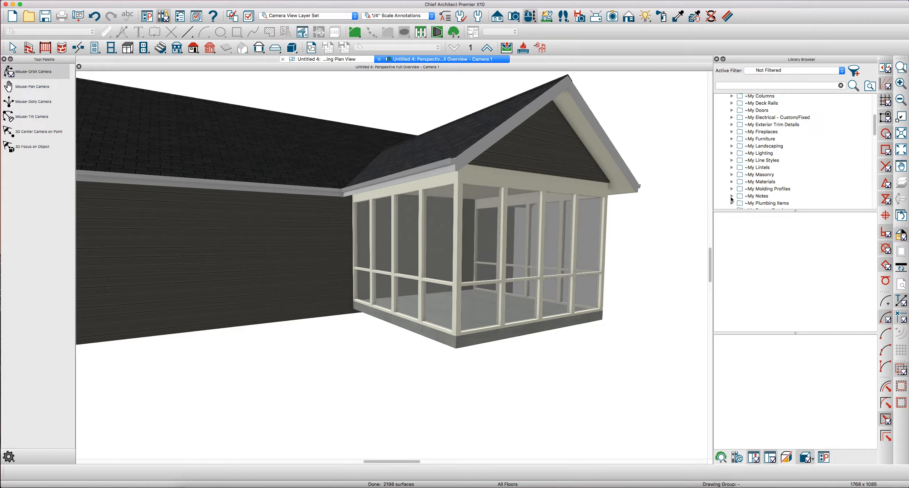
pyautogui.scroll(-5, 731, 199)
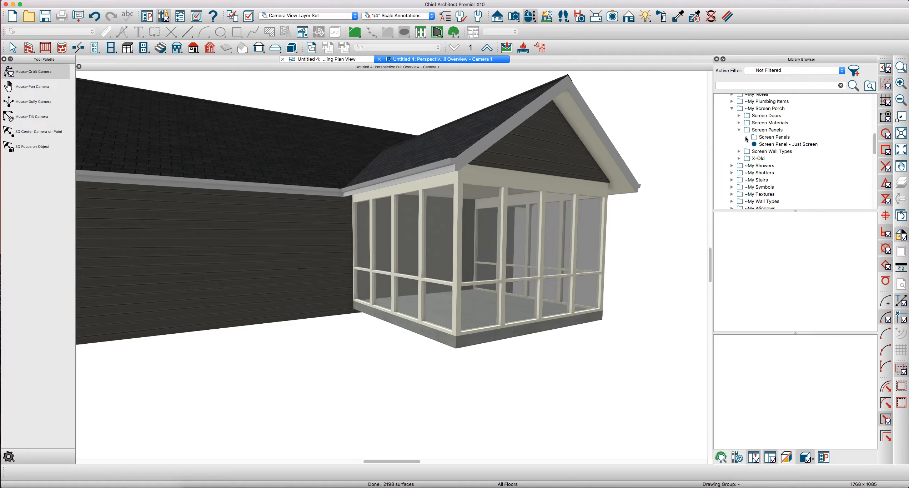
pyautogui.click(746, 137)
pyautogui.click(753, 158)
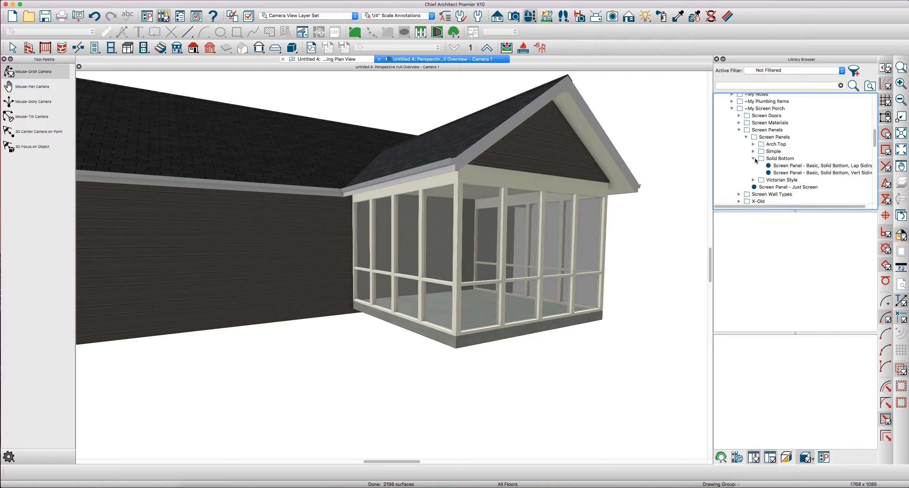
pyautogui.click(790, 166)
pyautogui.click(521, 281)
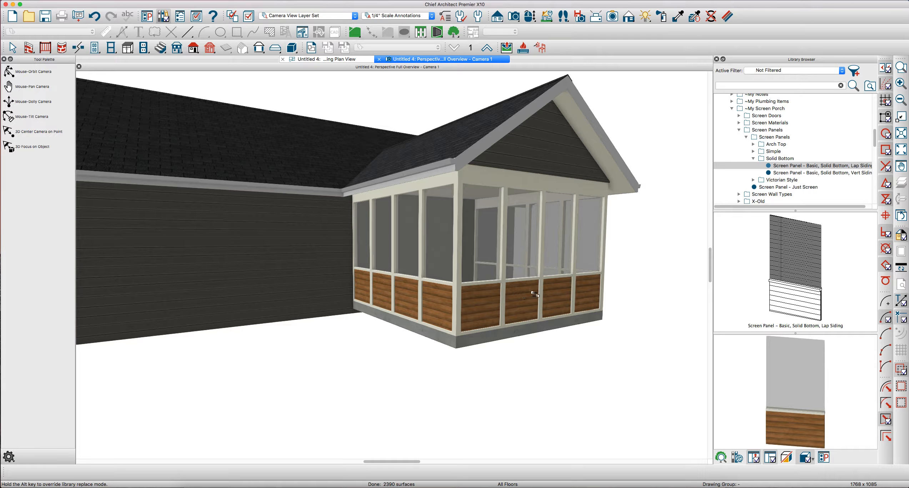
# Apply the same solid-bottom lap siding panel to the porch's remaining side railing, and return to the floor plan
pyautogui.moveTo(596, 277); pyautogui.dragTo(507, 262, button='middle')
pyautogui.click(778, 165)
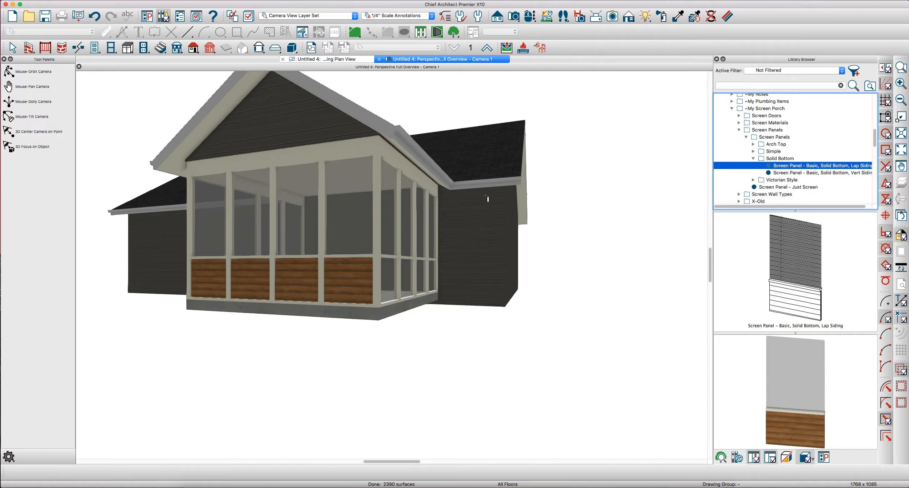
pyautogui.click(402, 239)
pyautogui.moveTo(259, 215); pyautogui.dragTo(341, 228)
pyautogui.scroll(5, 447, 269)
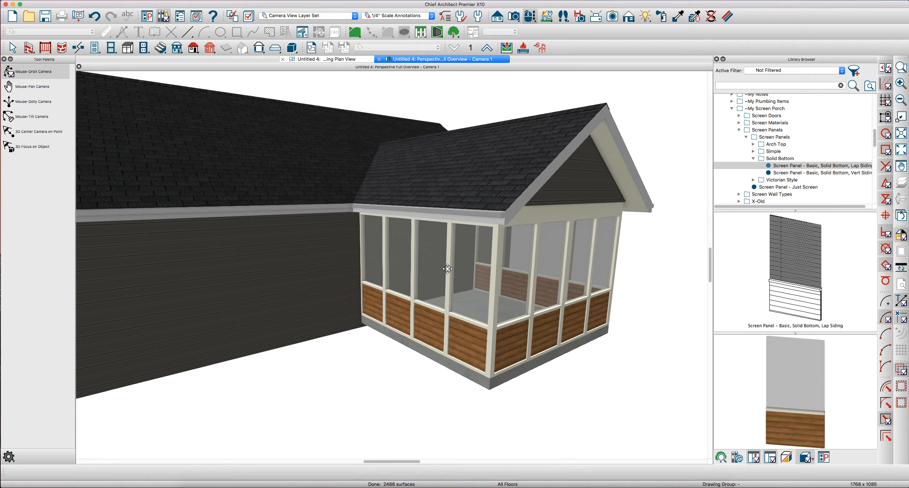
pyautogui.press('space')
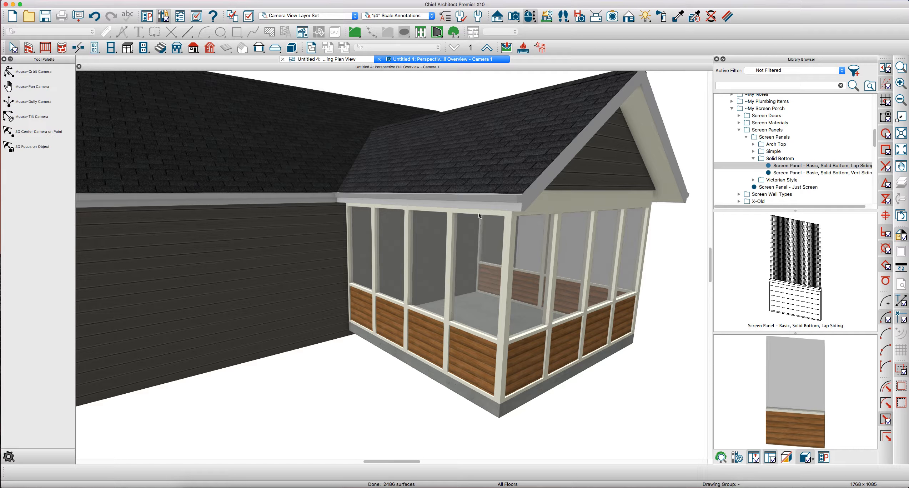
pyautogui.click(352, 61)
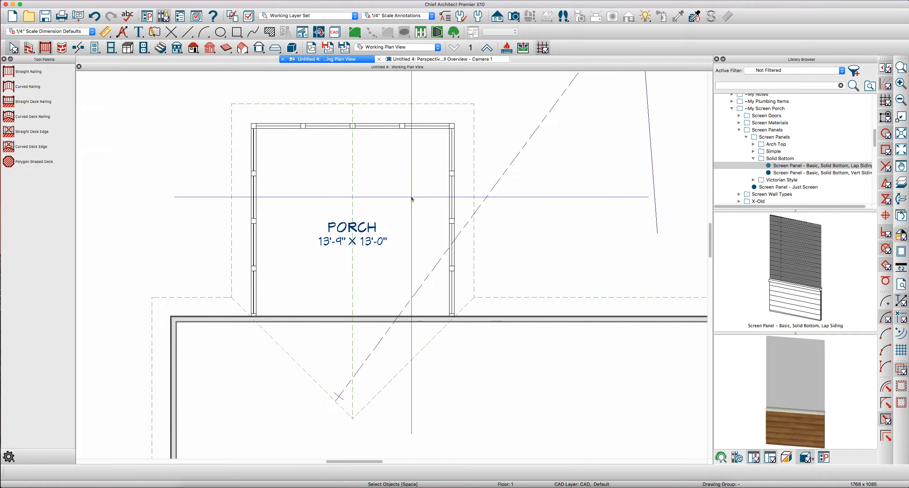
# Check the foundation and structure settings of a porch side railing from the perspective overview
pyautogui.click(416, 62)
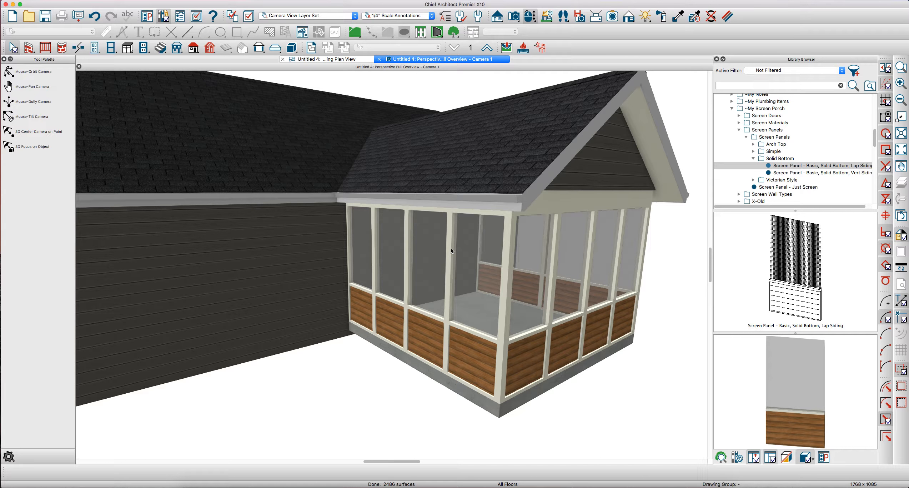
pyautogui.click(451, 250)
pyautogui.doubleClick(450, 248)
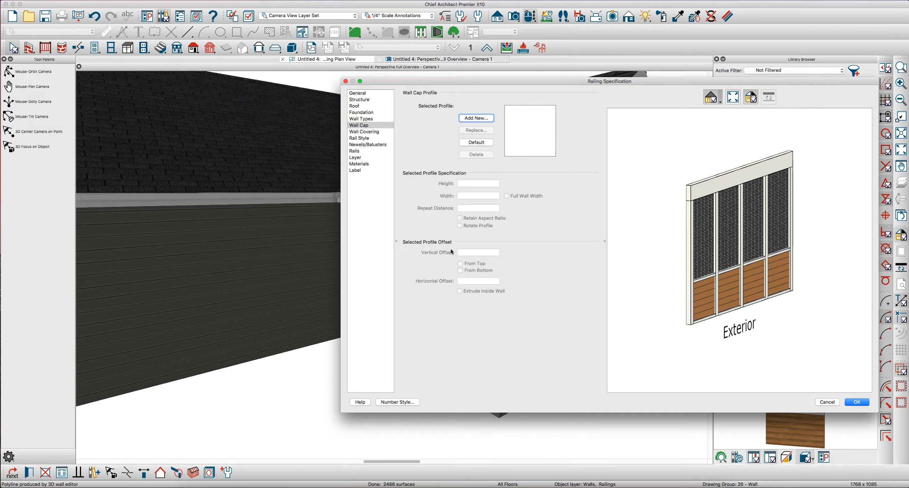
pyautogui.click(366, 112)
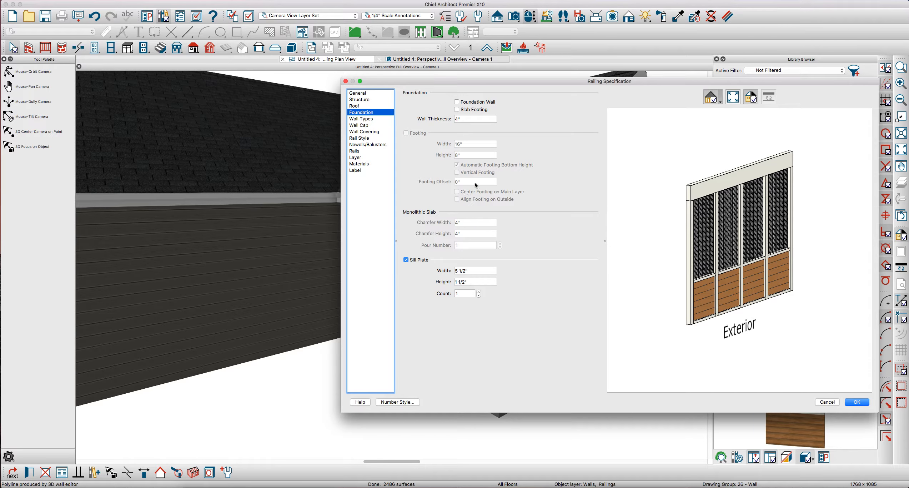
pyautogui.click(361, 99)
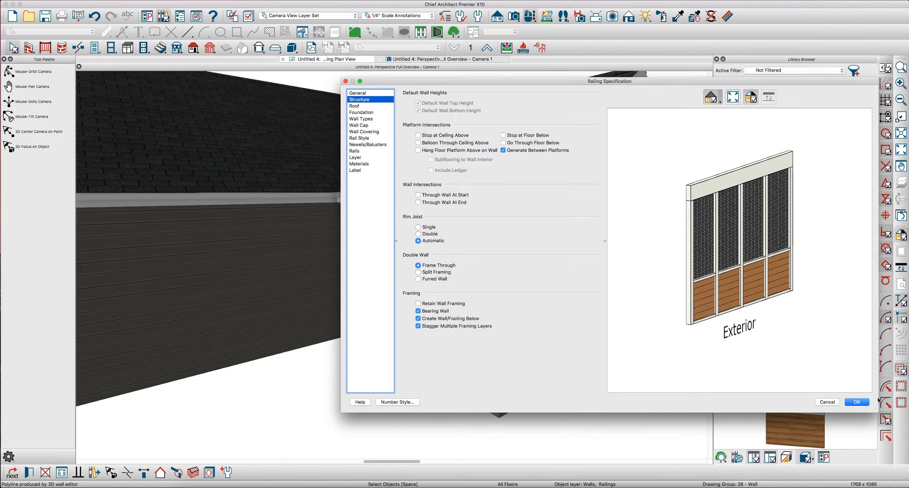
pyautogui.click(857, 401)
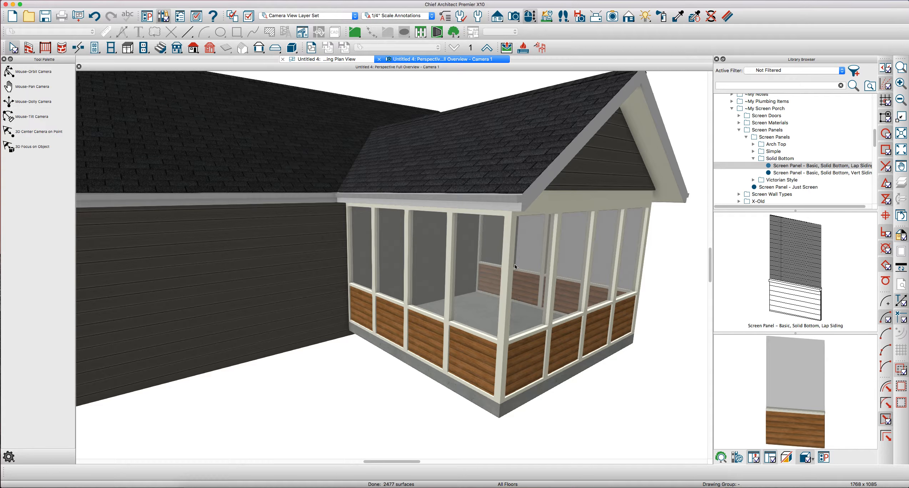
# Try to build a walls-with-footings foundation for the house and porch, derived from the 1st floor plan
pyautogui.click(347, 60)
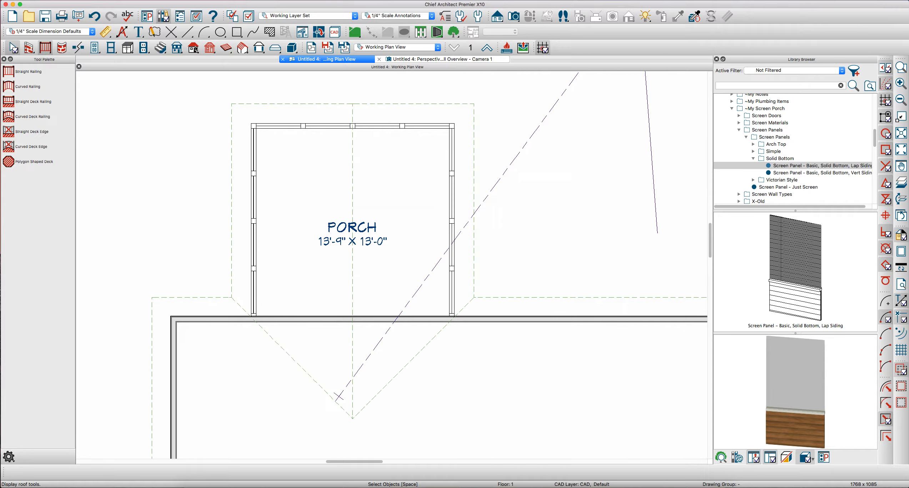
pyautogui.click(177, 48)
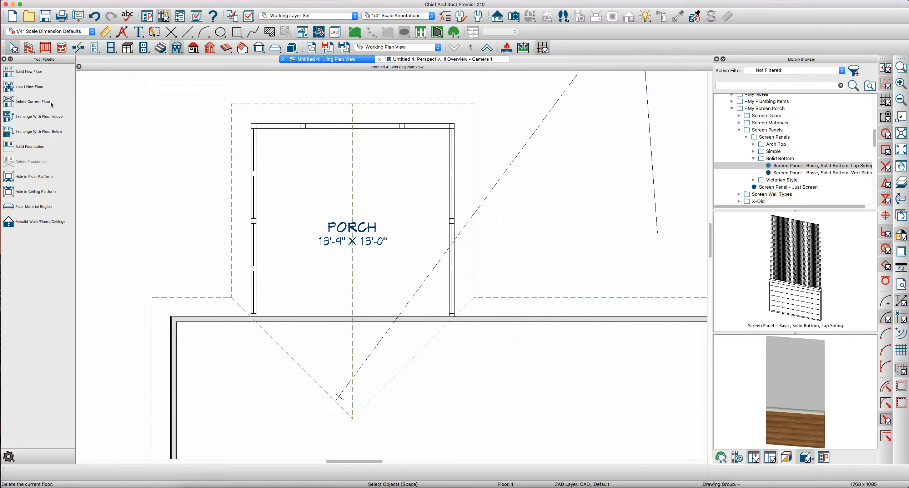
pyautogui.click(41, 150)
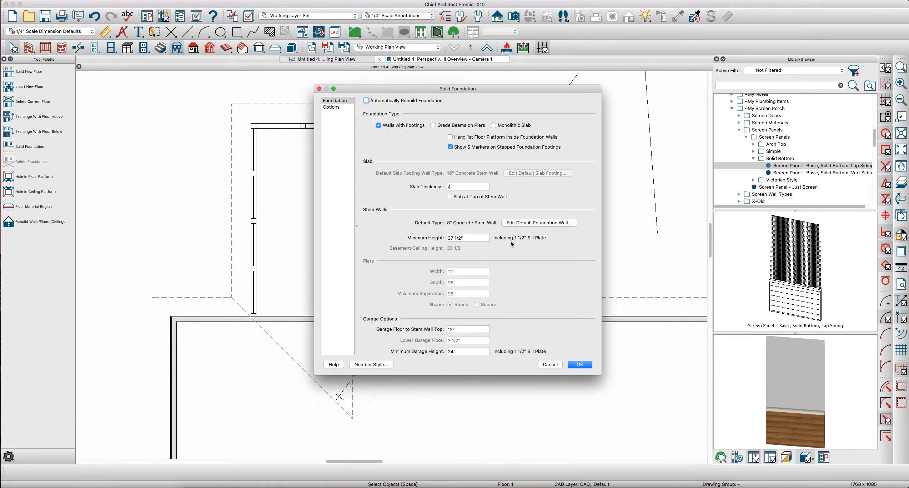
pyautogui.click(579, 366)
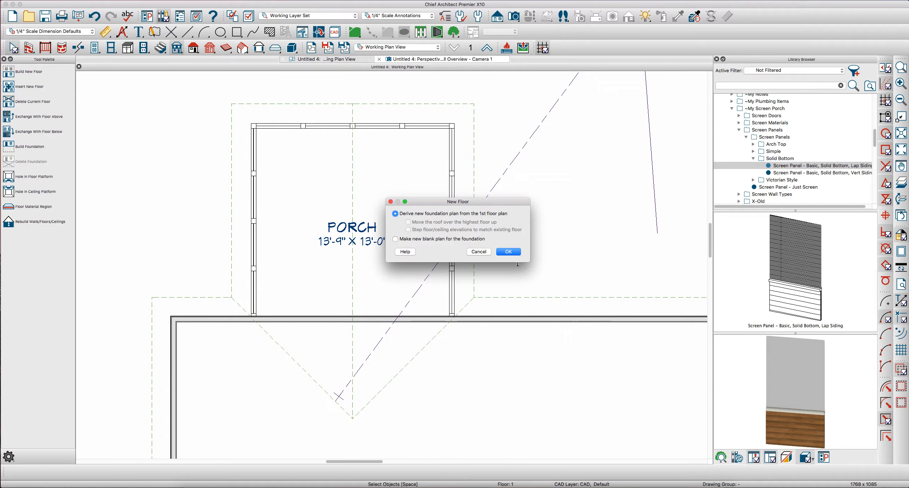
pyautogui.click(510, 252)
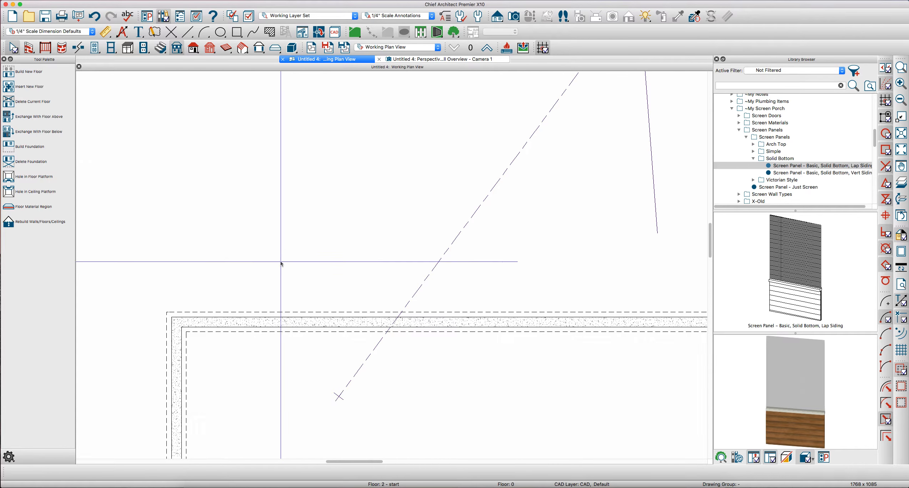
pyautogui.scroll(3, 299, 289)
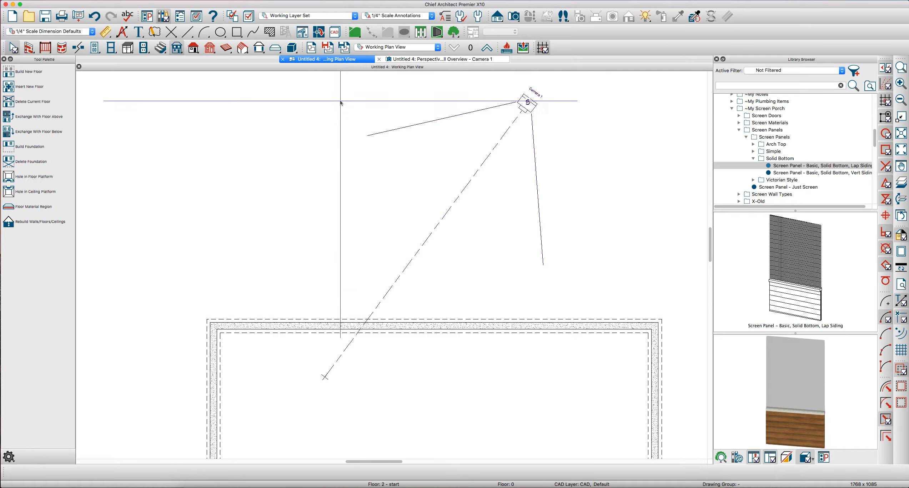
# On floor 1, enable Create Wall/Footing Below for all three porch railings together
pyautogui.click(486, 47)
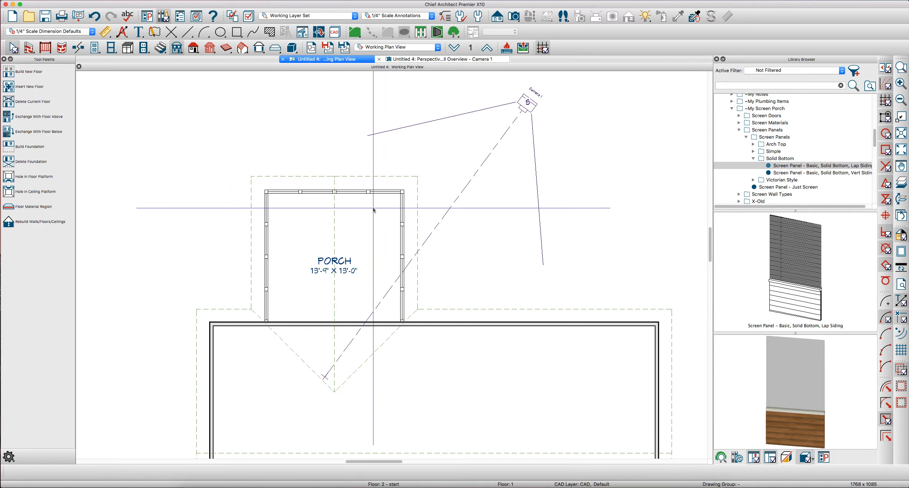
pyautogui.click(266, 199)
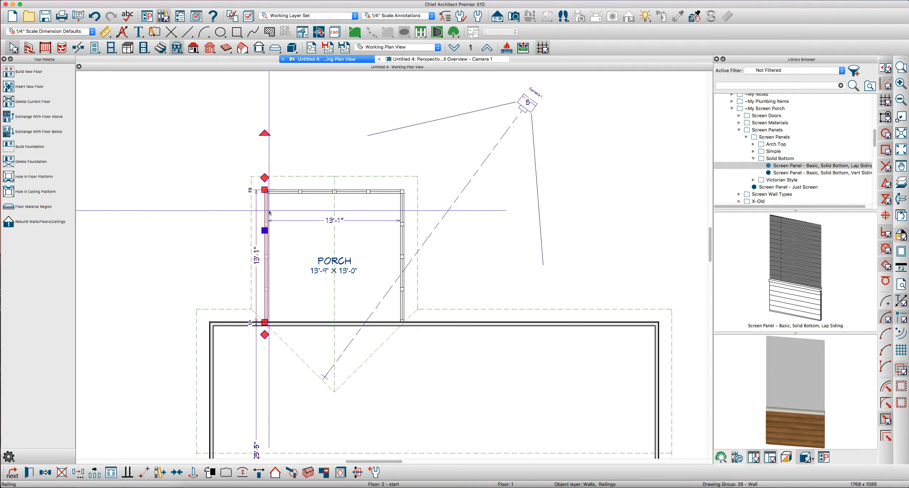
pyautogui.keyDown('shift'); pyautogui.click(271, 191); pyautogui.keyUp('shift')
pyautogui.keyDown('shift'); pyautogui.click(403, 245); pyautogui.keyUp('shift')
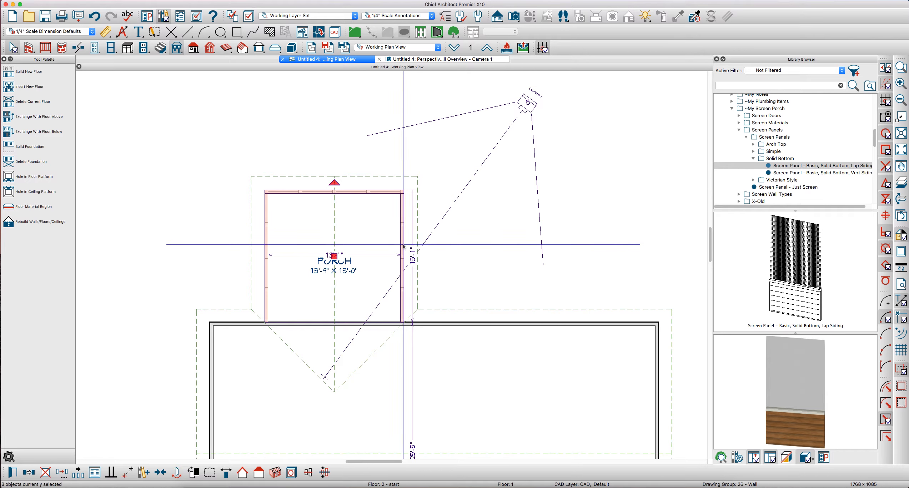
pyautogui.press('super+e')
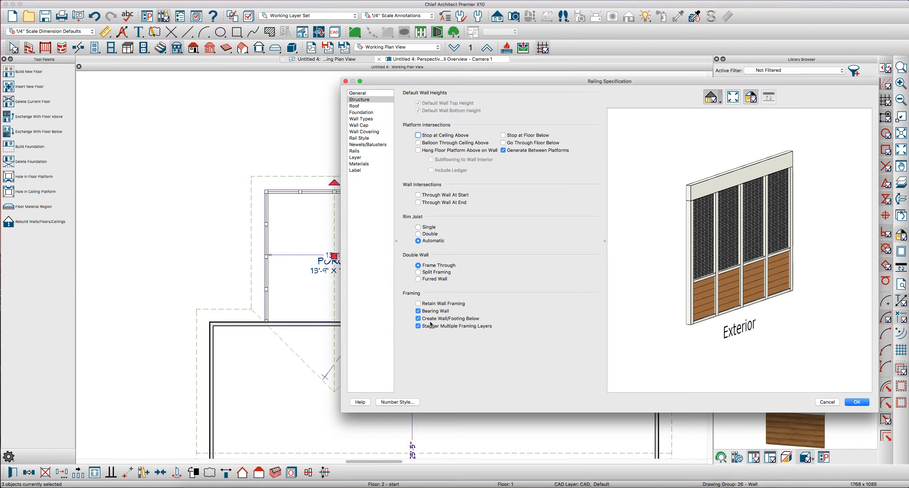
pyautogui.click(858, 404)
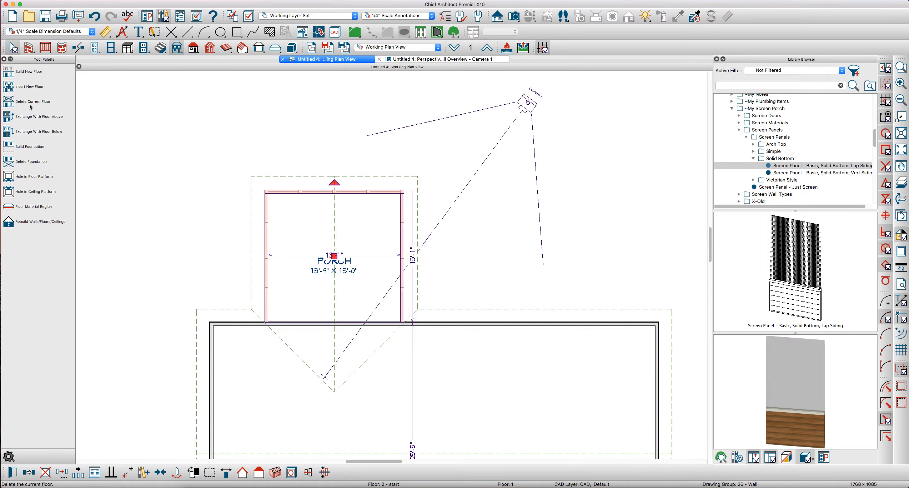
# Rebuild the foundation with walls and footings, deriving it again from the 1st floor plan
pyautogui.click(32, 147)
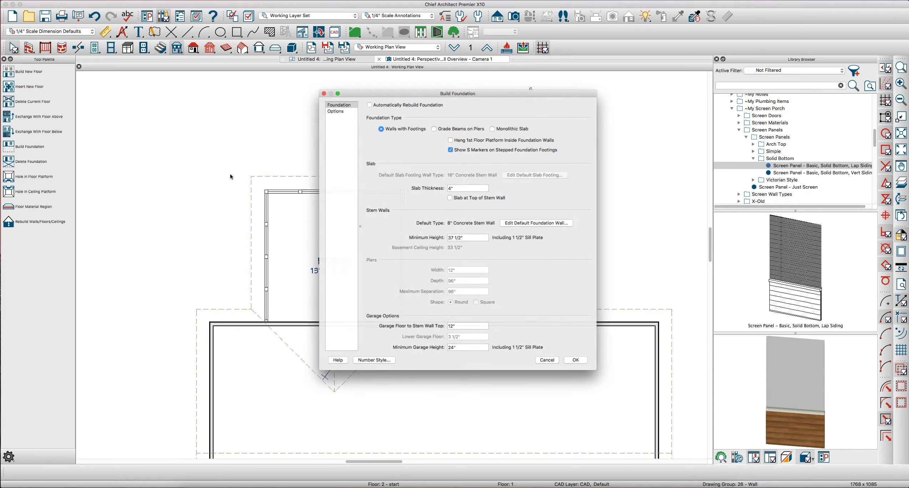
pyautogui.click(579, 364)
pyautogui.click(538, 242)
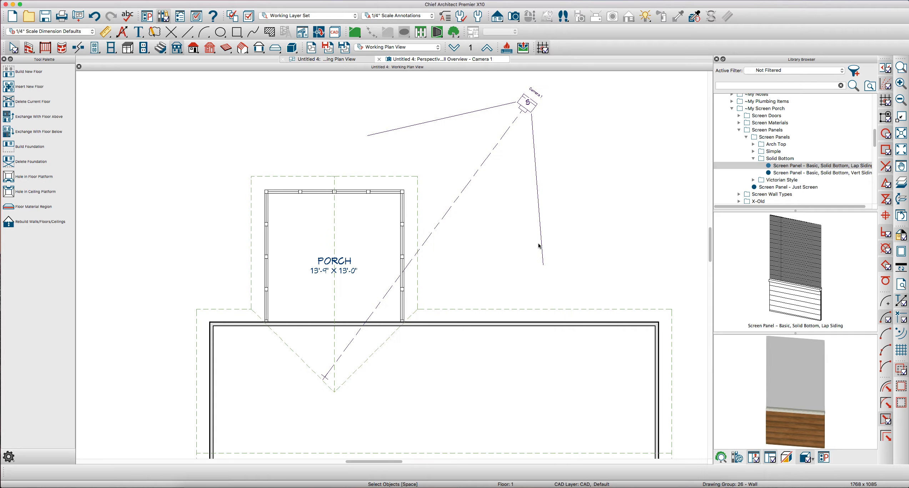
pyautogui.click(505, 255)
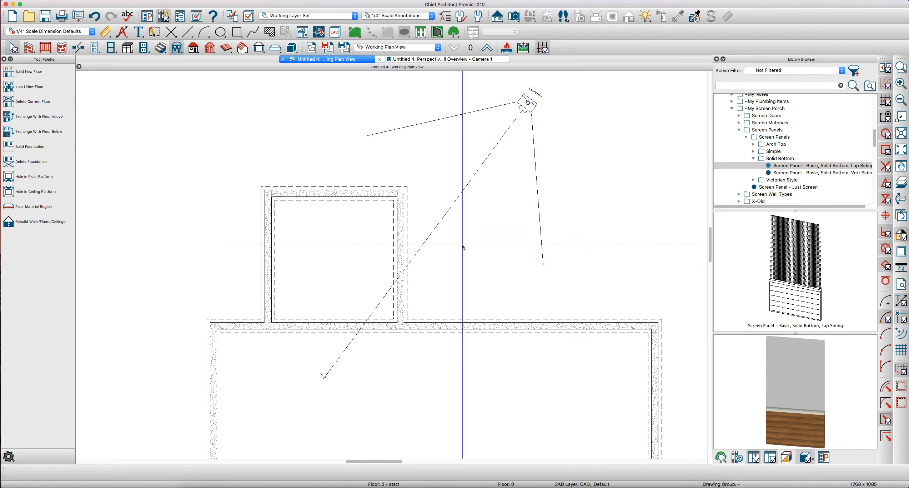
# Open the perspective overview and examine the foundation walls and footings around the porch and house
pyautogui.press('r')
pyautogui.scroll(-1, 407, 227)
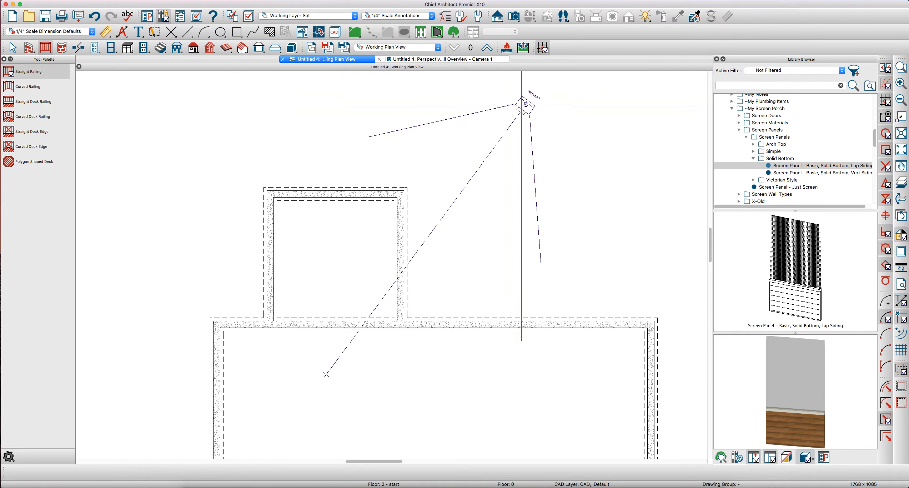
pyautogui.press('space')
pyautogui.doubleClick(523, 108)
pyautogui.press('o')
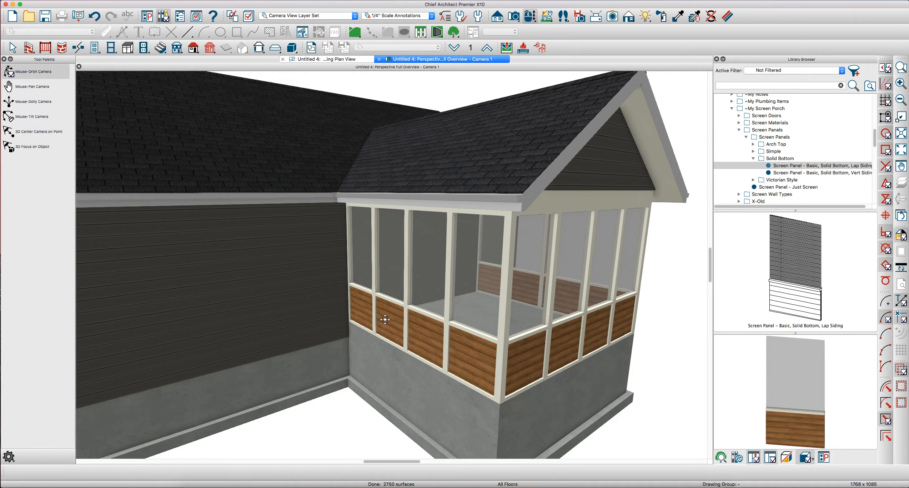
pyautogui.scroll(-4, 379, 320)
pyautogui.moveTo(463, 347)
pyautogui.mouseDown()
pyautogui.moveTo(344, 341)
pyautogui.moveTo(342, 332)
pyautogui.moveTo(294, 326)
pyautogui.moveTo(477, 336)
pyautogui.moveTo(453, 348)
pyautogui.mouseUp()
pyautogui.press('space')
# Examine up close how the porch's siding panels and bottom rails sit on the foundation wall
pyautogui.scroll(7, 447, 354)
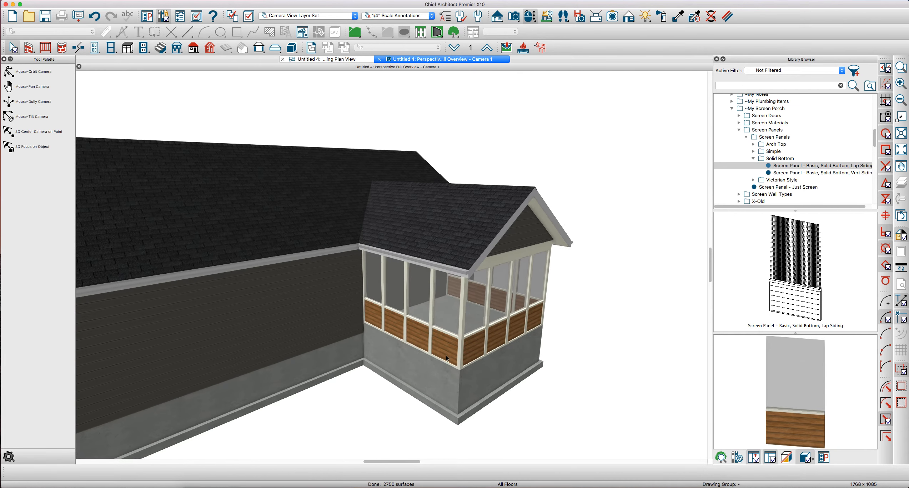
pyautogui.scroll(-4, 450, 368)
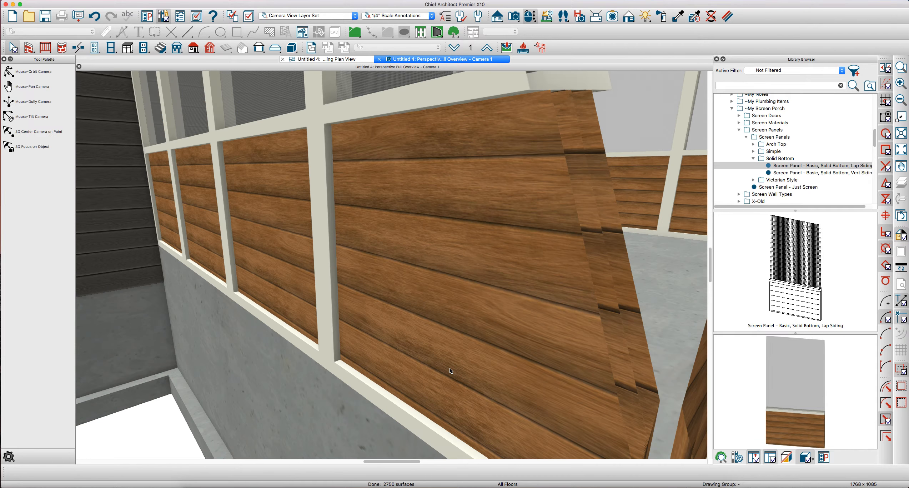
pyautogui.press('o')
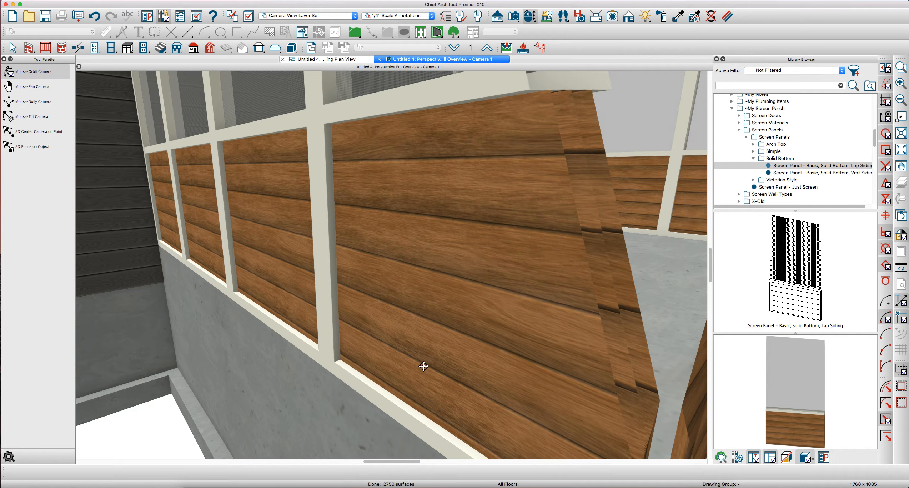
pyautogui.moveTo(421, 365); pyautogui.dragTo(420, 361)
pyautogui.press('space')
pyautogui.scroll(-5, 420, 361)
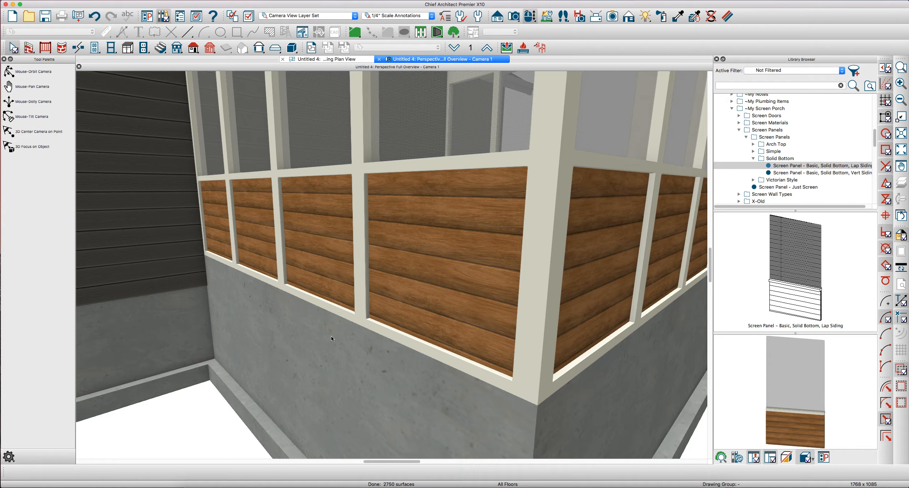
pyautogui.scroll(-5, 342, 319)
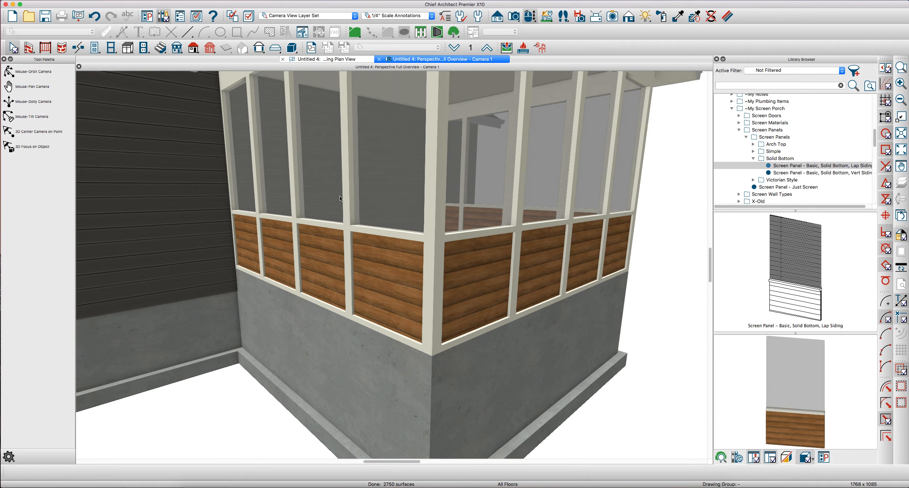
# On floor 1, set the Fir Stud main layer of the porch railings' Screen Porch Railing wall type to 7" thick
pyautogui.click(331, 59)
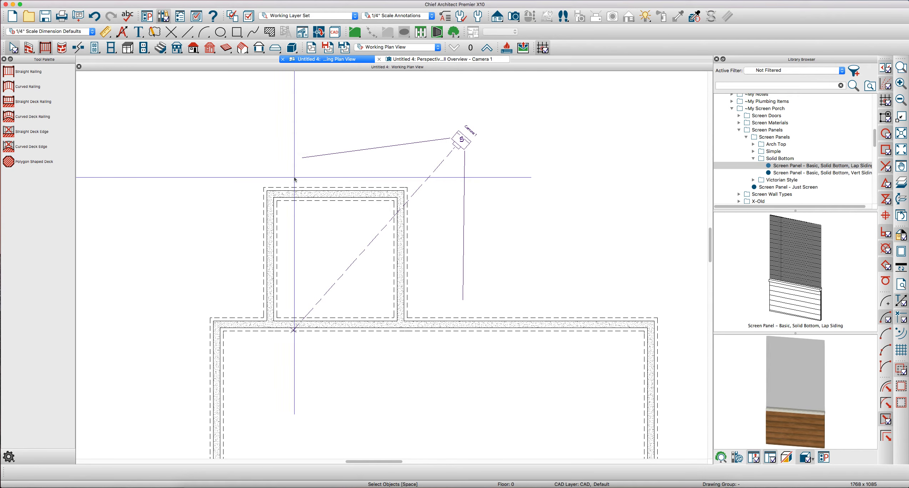
pyautogui.click(486, 48)
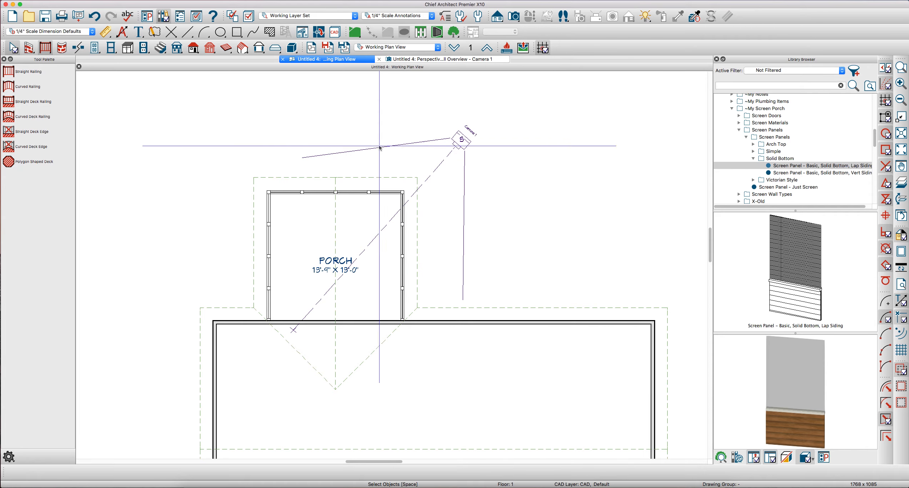
pyautogui.doubleClick(269, 218)
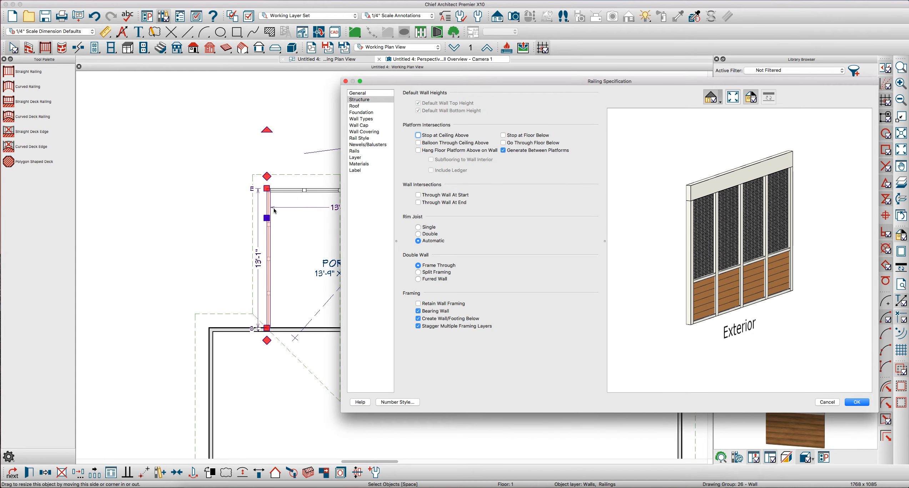
pyautogui.click(361, 119)
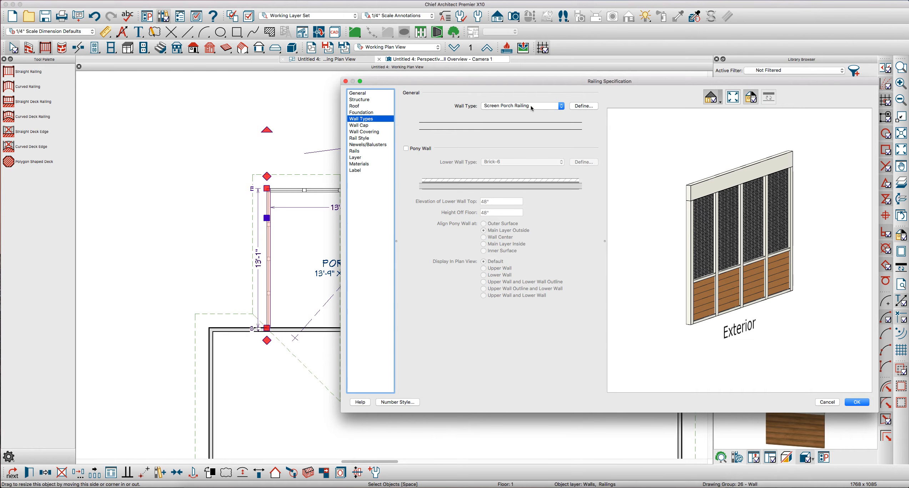
pyautogui.click(576, 107)
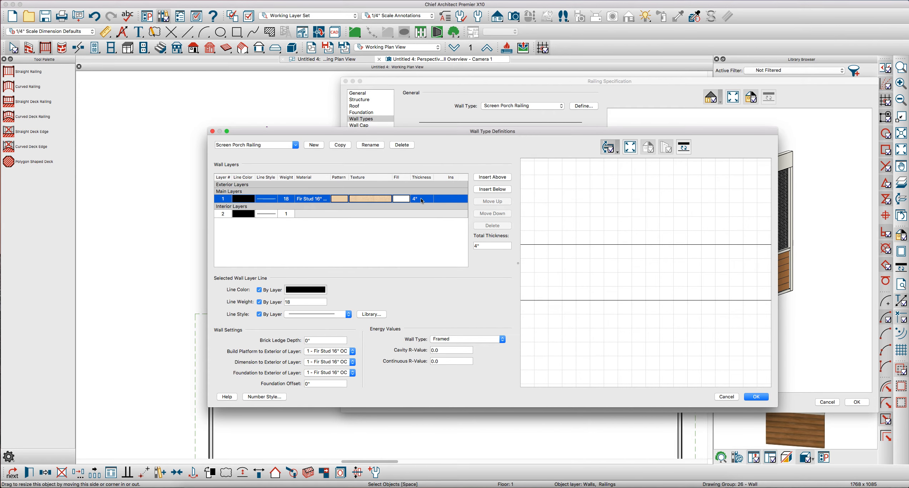
pyautogui.click(421, 199)
pyautogui.write('7')
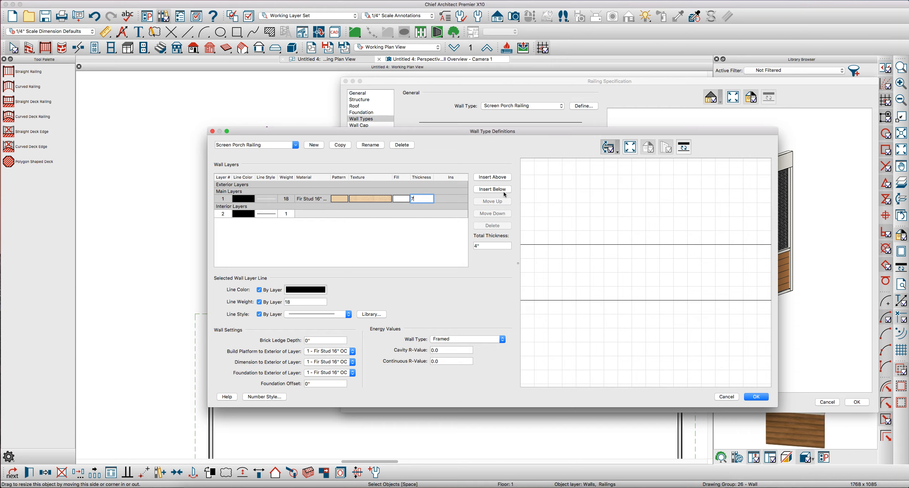
pyautogui.press('Return')
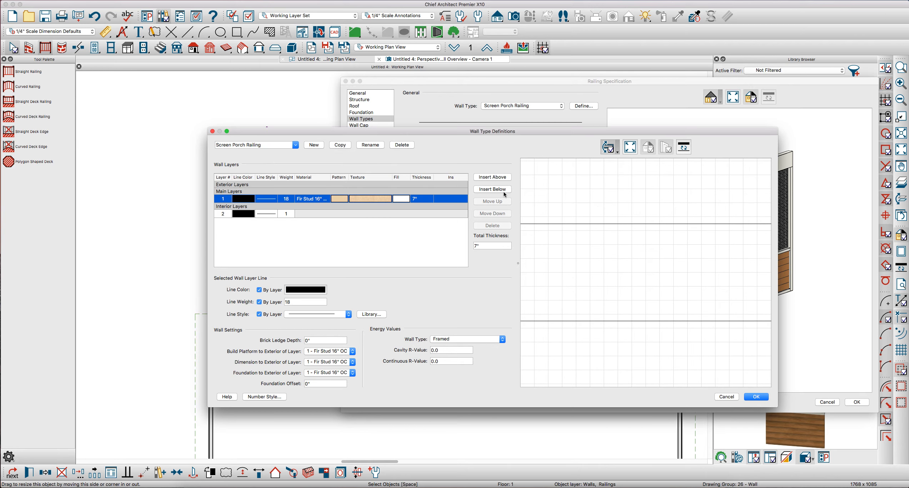
pyautogui.click(758, 396)
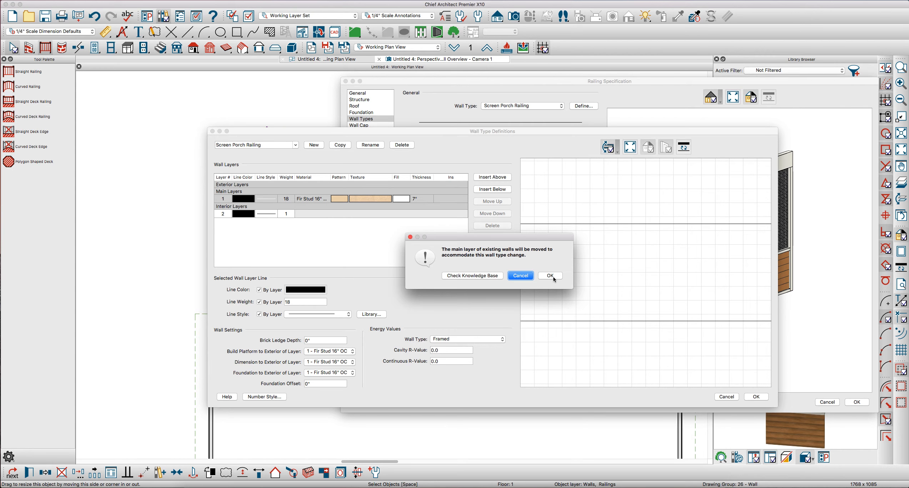
pyautogui.click(540, 277)
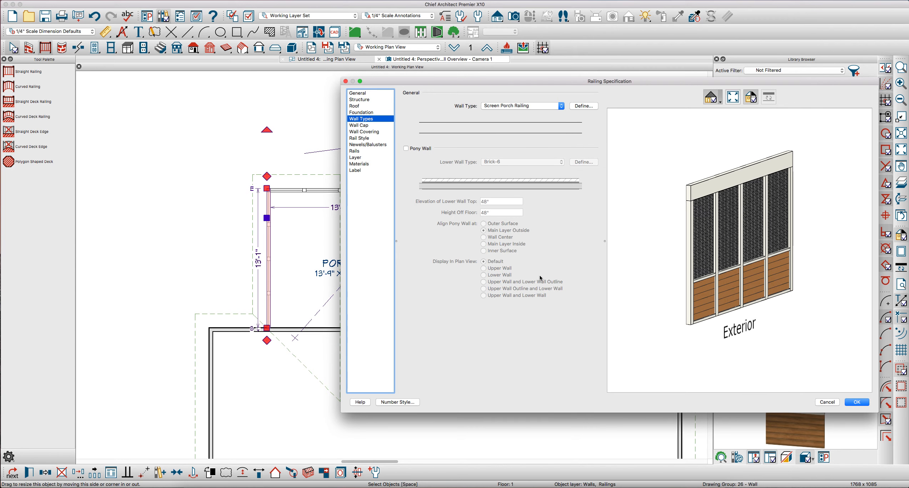
# Apply the porch railing specification and check in plan how the thickened railing wall meets its corner
pyautogui.click(856, 402)
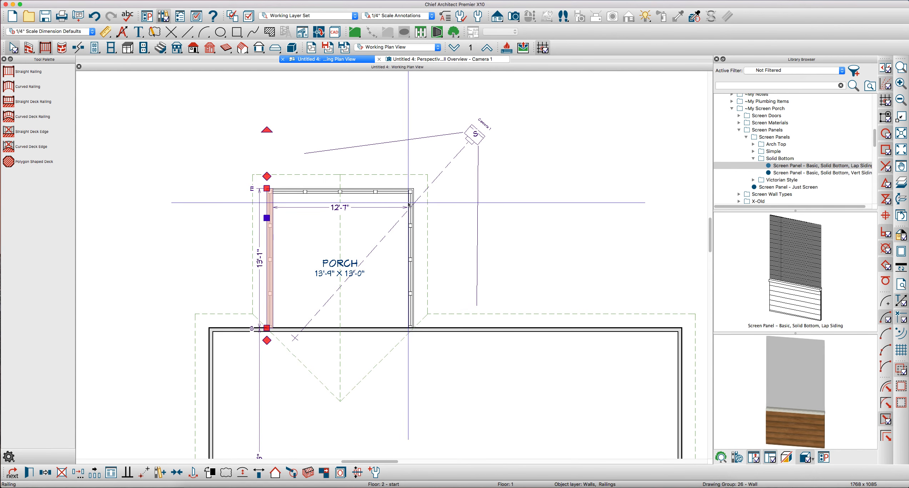
pyautogui.scroll(3, 281, 227)
pyautogui.scroll(3, 281, 291)
pyautogui.click(282, 292)
pyautogui.scroll(2, 273, 269)
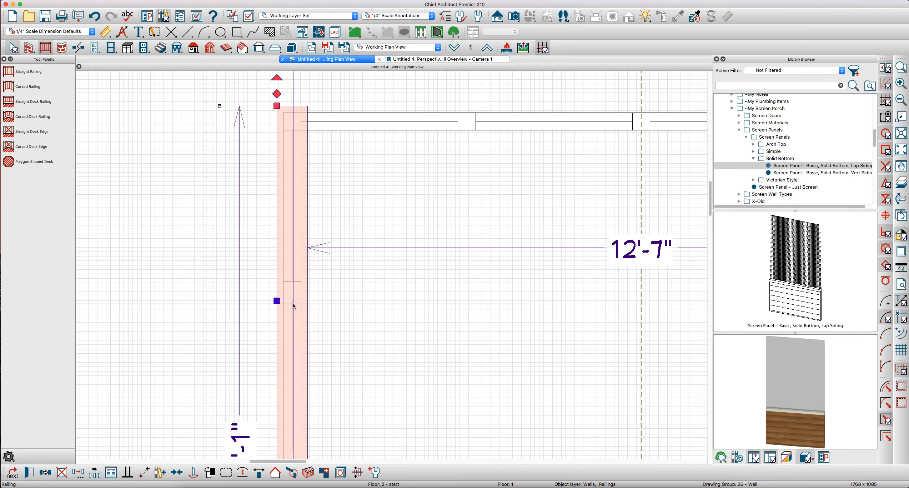
# In the perspective overview, examine up close how the porch's siding panels and bottom rails sit on the foundation wall
pyautogui.click(426, 60)
pyautogui.moveTo(397, 271); pyautogui.dragTo(385, 281)
pyautogui.moveTo(338, 344); pyautogui.dragTo(334, 405)
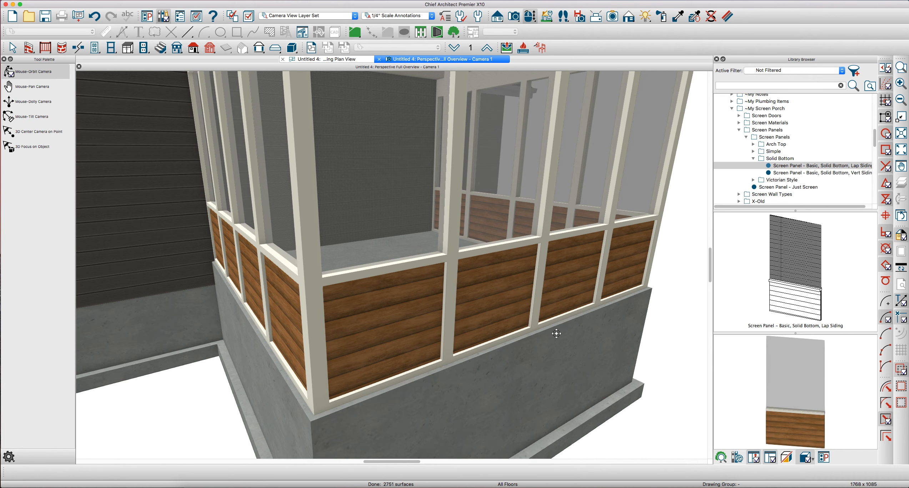
pyautogui.moveTo(623, 290); pyautogui.dragTo(506, 339)
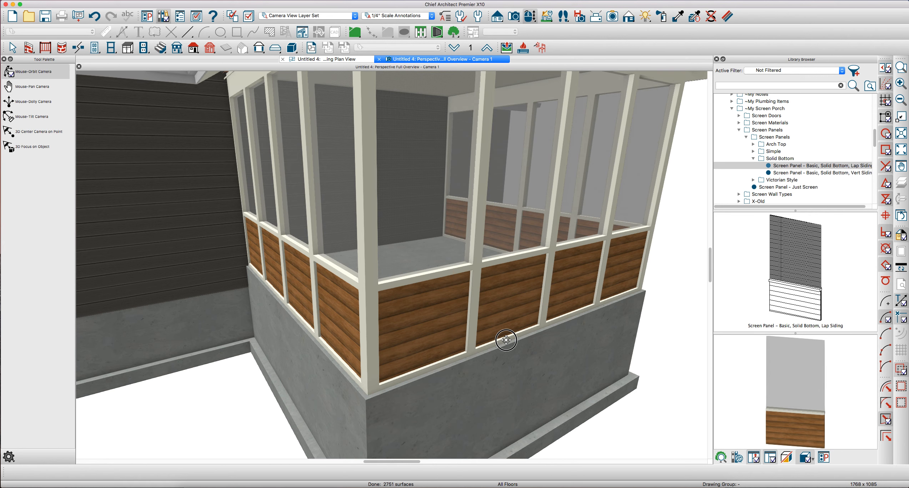
pyautogui.scroll(-5, 323, 282)
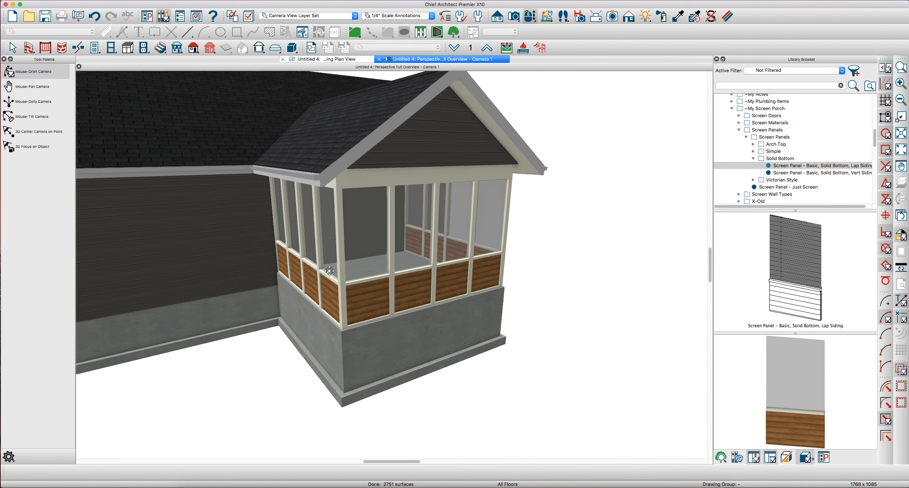
# Examine the finished porch, its gable roof and the foundation from several sides of the house
pyautogui.moveTo(329, 271); pyautogui.dragTo(440, 290)
pyautogui.scroll(-6, 482, 321)
pyautogui.moveTo(361, 278); pyautogui.dragTo(404, 327, button='middle')
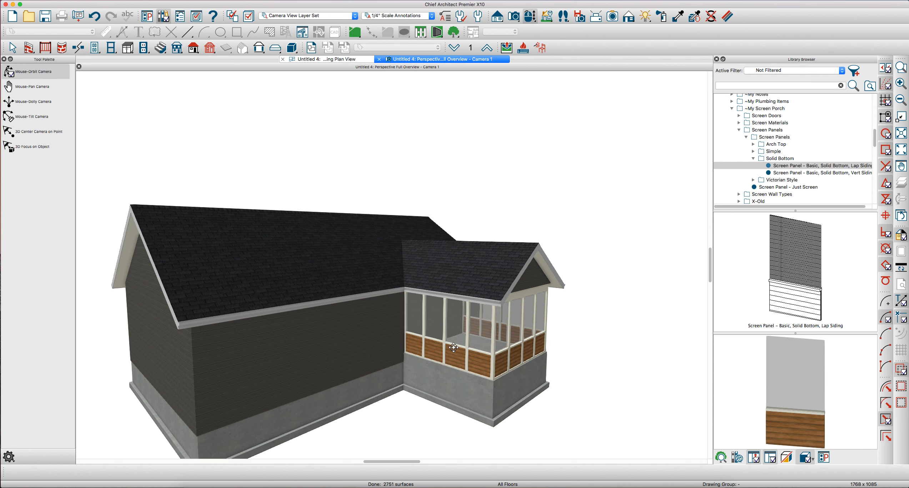
pyautogui.moveTo(402, 329)
pyautogui.mouseDown()
pyautogui.moveTo(420, 325)
pyautogui.moveTo(392, 321)
pyautogui.mouseUp()
pyautogui.scroll(3, 535, 368)
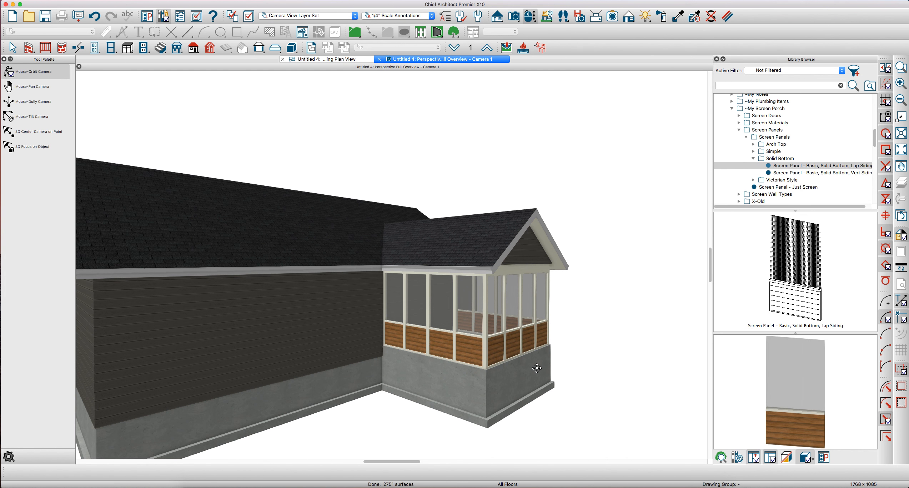
pyautogui.moveTo(528, 367); pyautogui.dragTo(366, 361)
pyautogui.press('space')
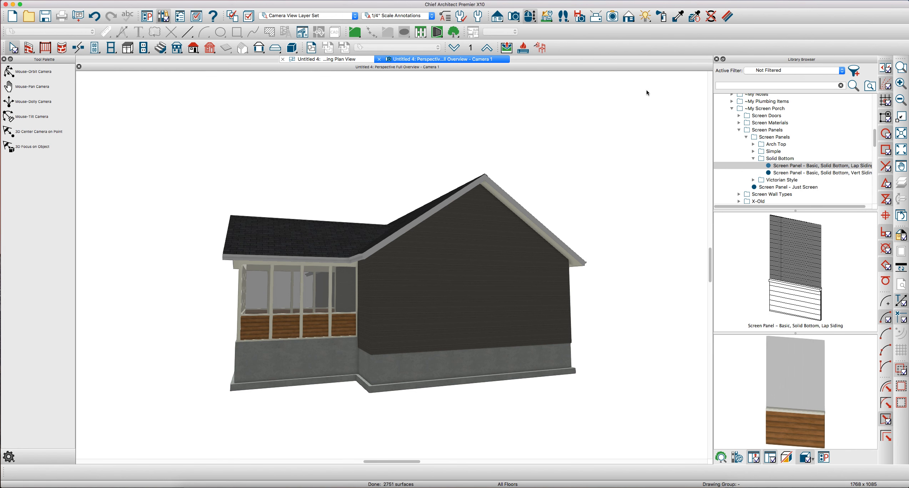